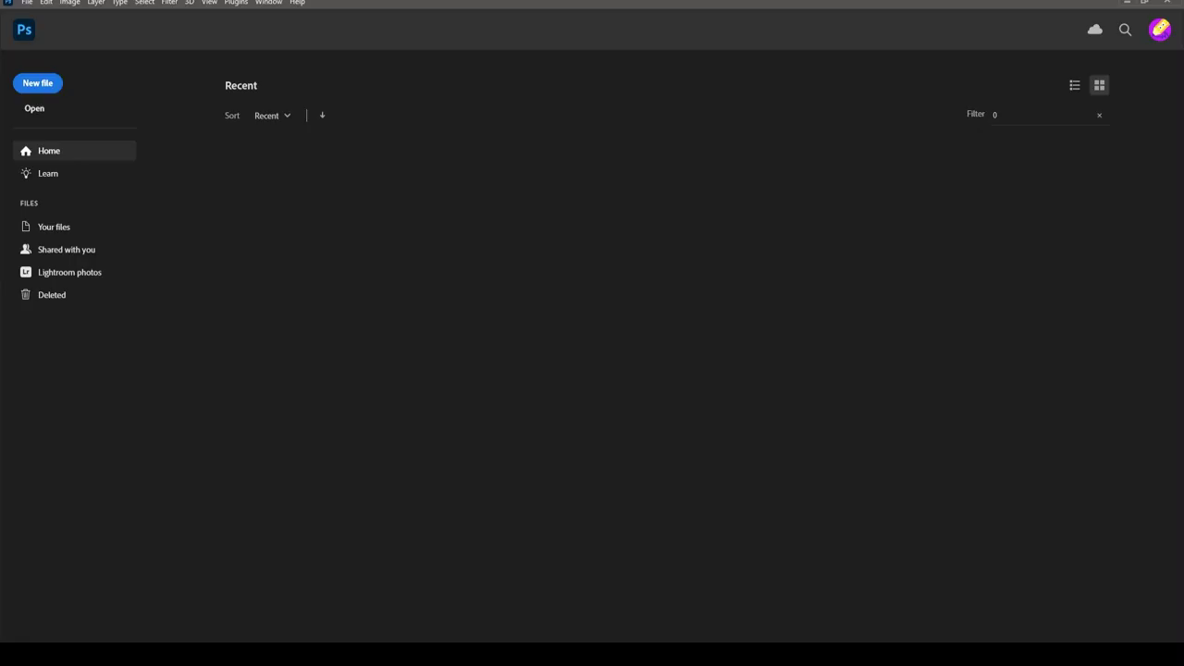
# Create a new 1920 x 1080 px, 72 ppi document with a white background.
pyautogui.hotkey('ctrl', 'n')
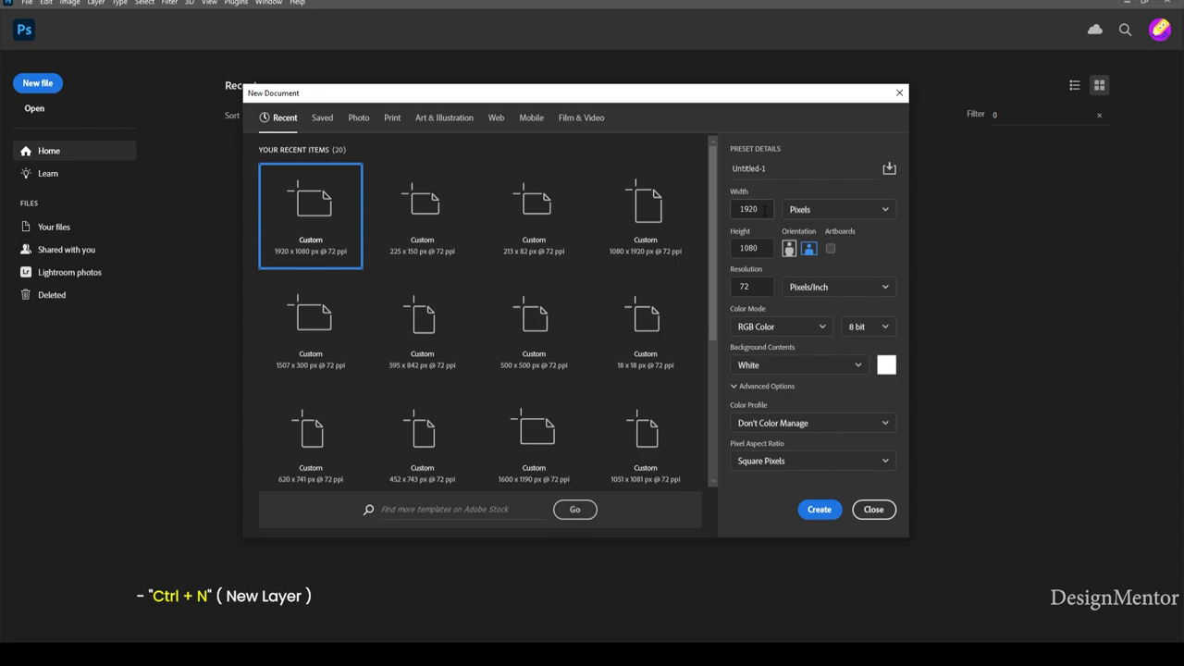
pyautogui.click(761, 248)
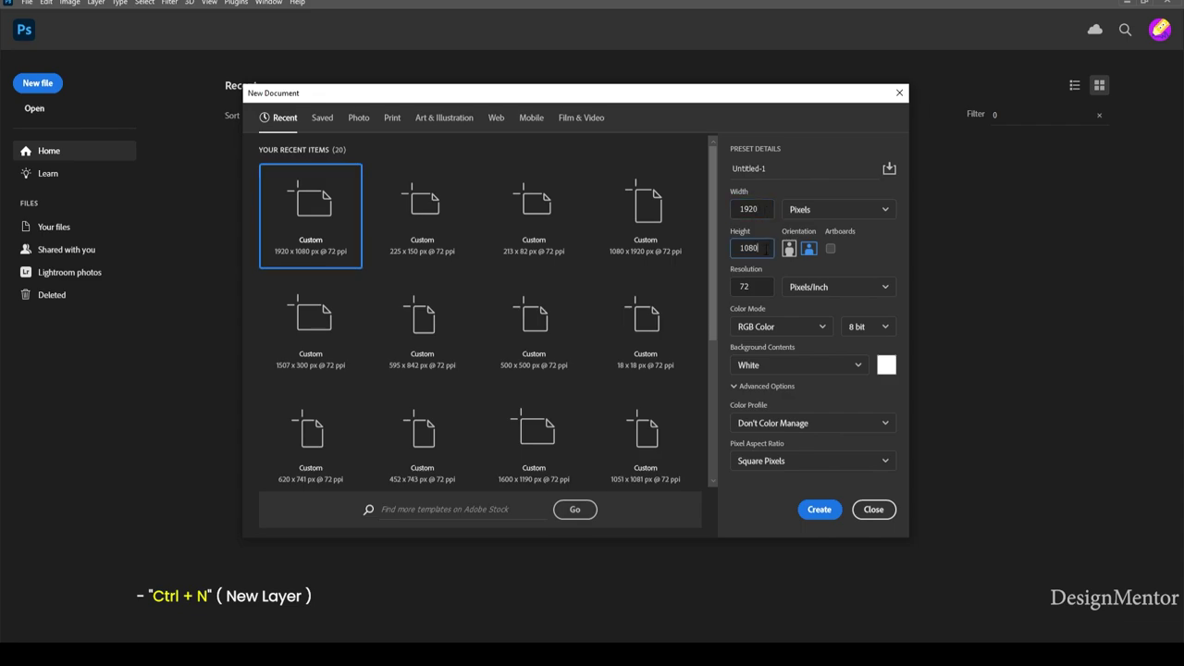
pyautogui.click(828, 511)
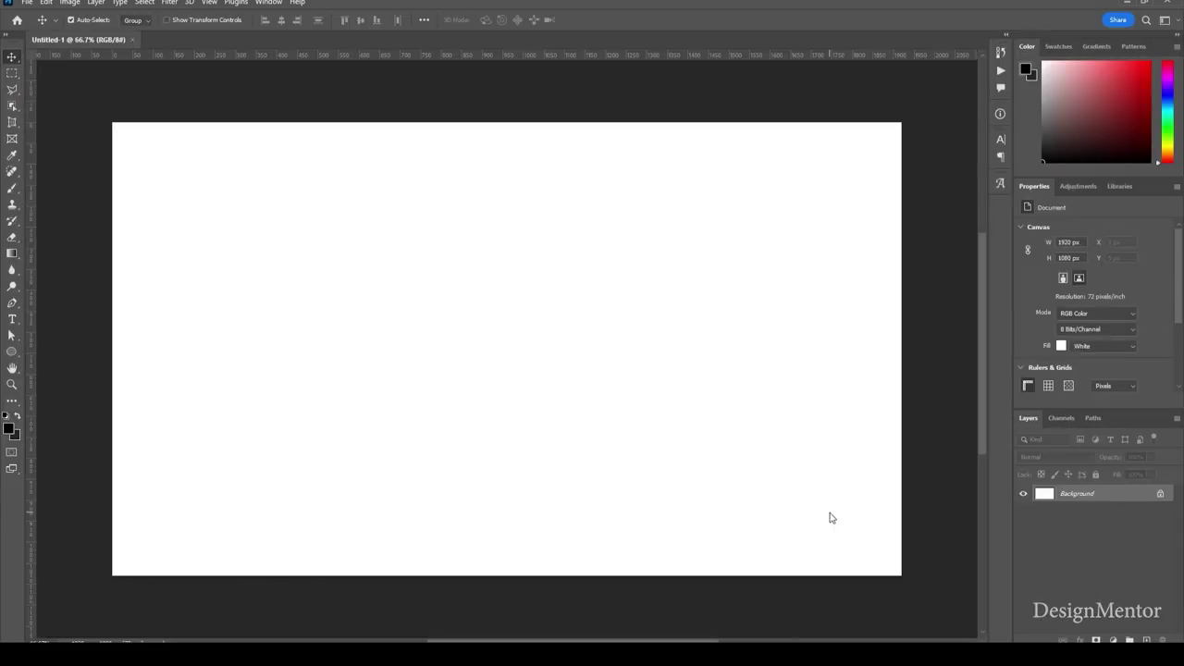
# Fill the Background with black and add an empty Layer 1 above it.
pyautogui.click(8, 429)
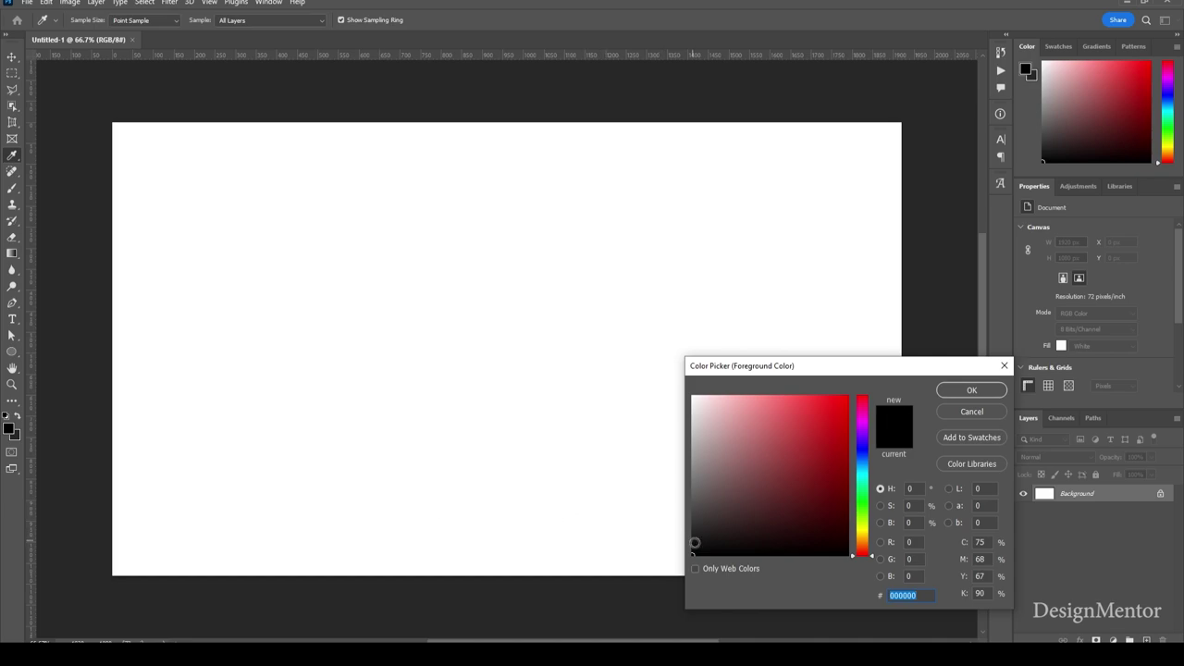
pyautogui.click(971, 389)
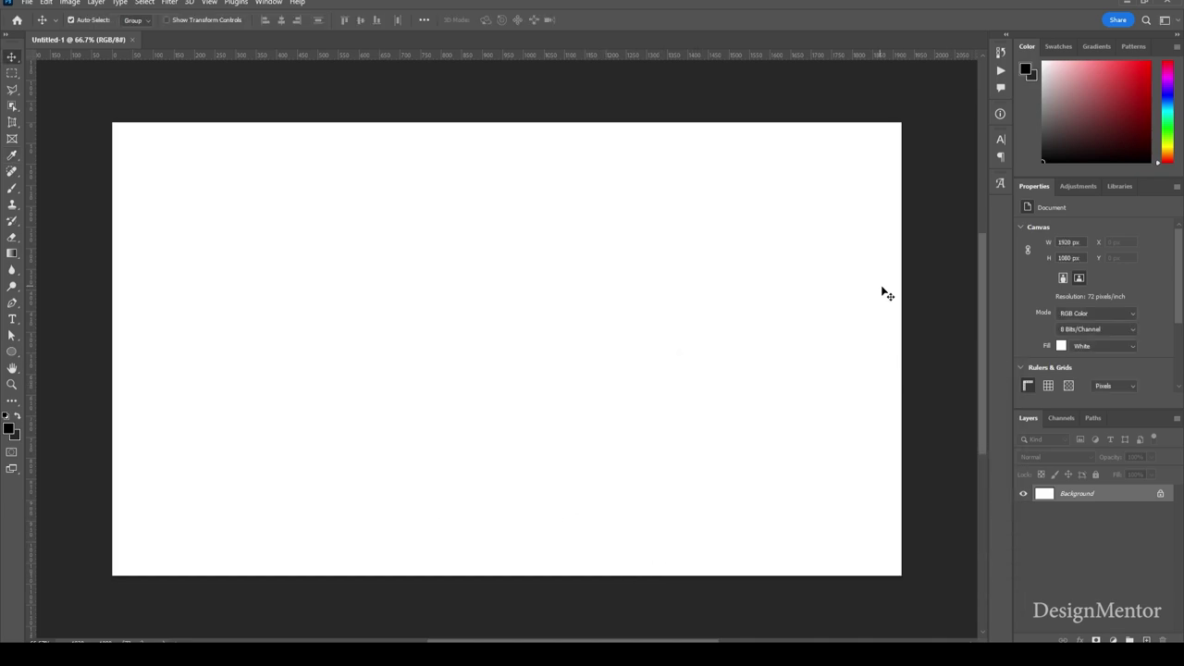
pyautogui.hotkey('alt', 'BackSpace')
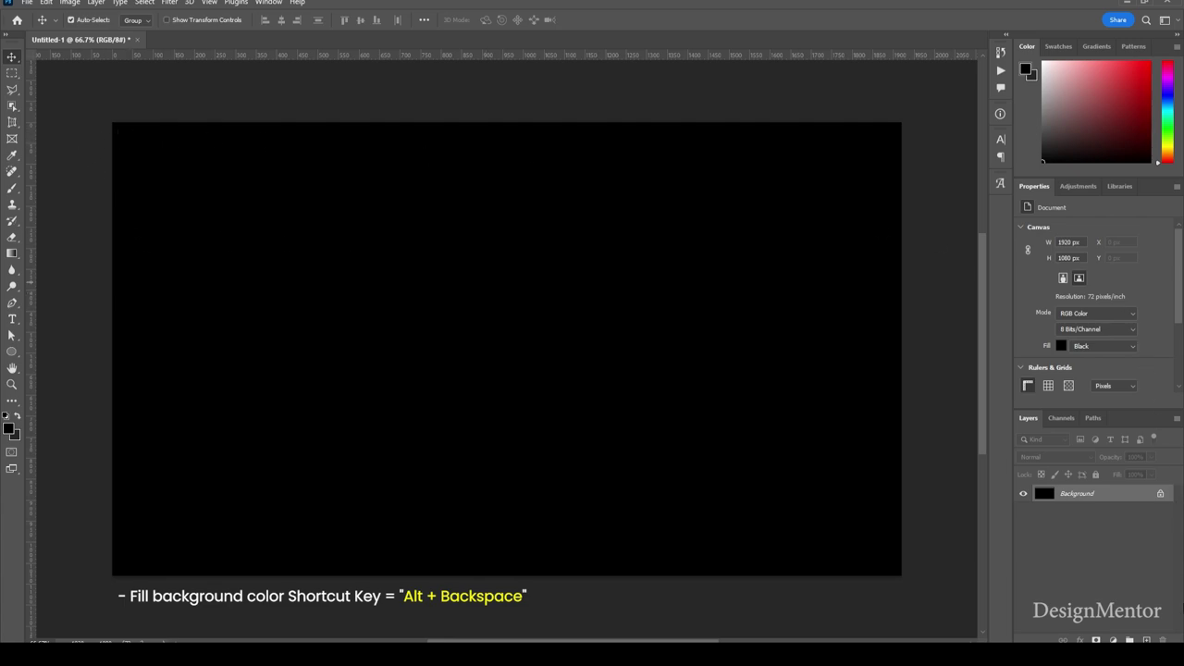
pyautogui.hotkey('ctrl', 'shift', 'alt', 'n')
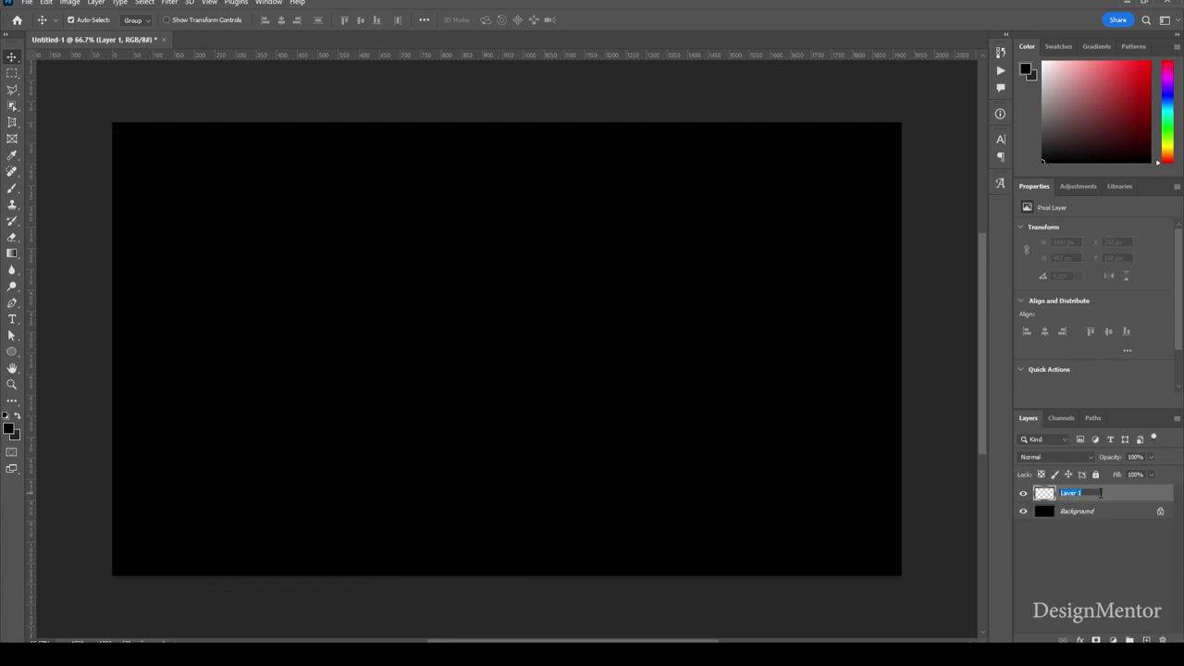
# Name the new layer 'Noise' and fill it with mid grey #505050.
pyautogui.write('Noise')
pyautogui.press('Return')
pyautogui.click(9, 426)
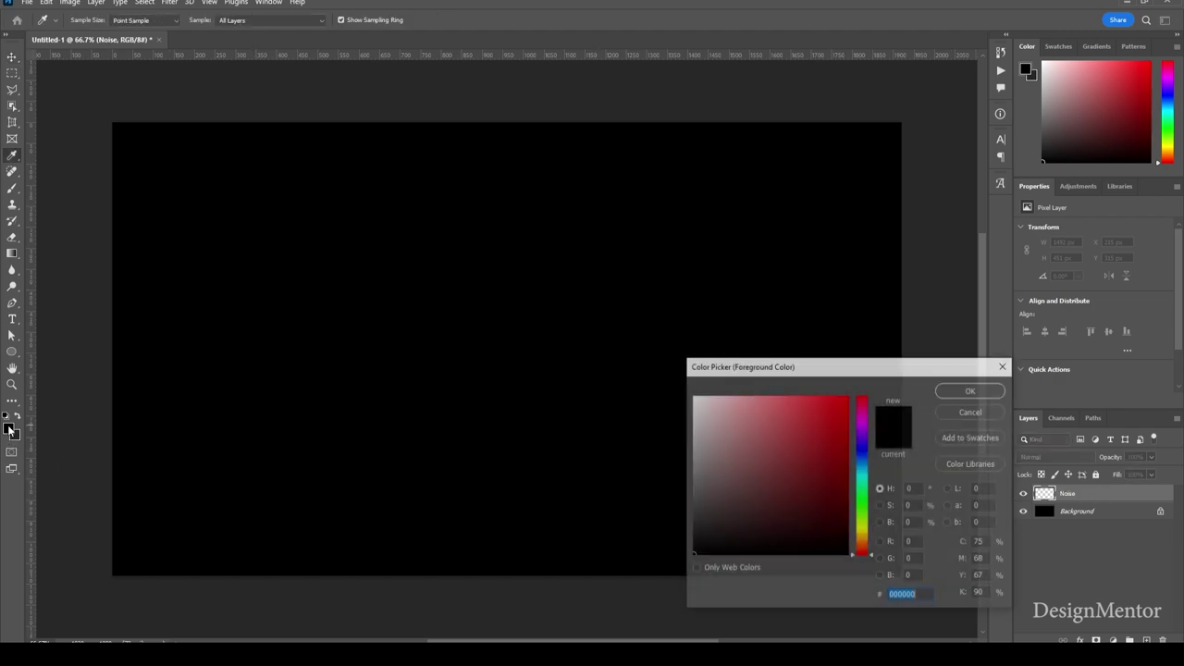
pyautogui.moveTo(701, 519); pyautogui.dragTo(692, 504)
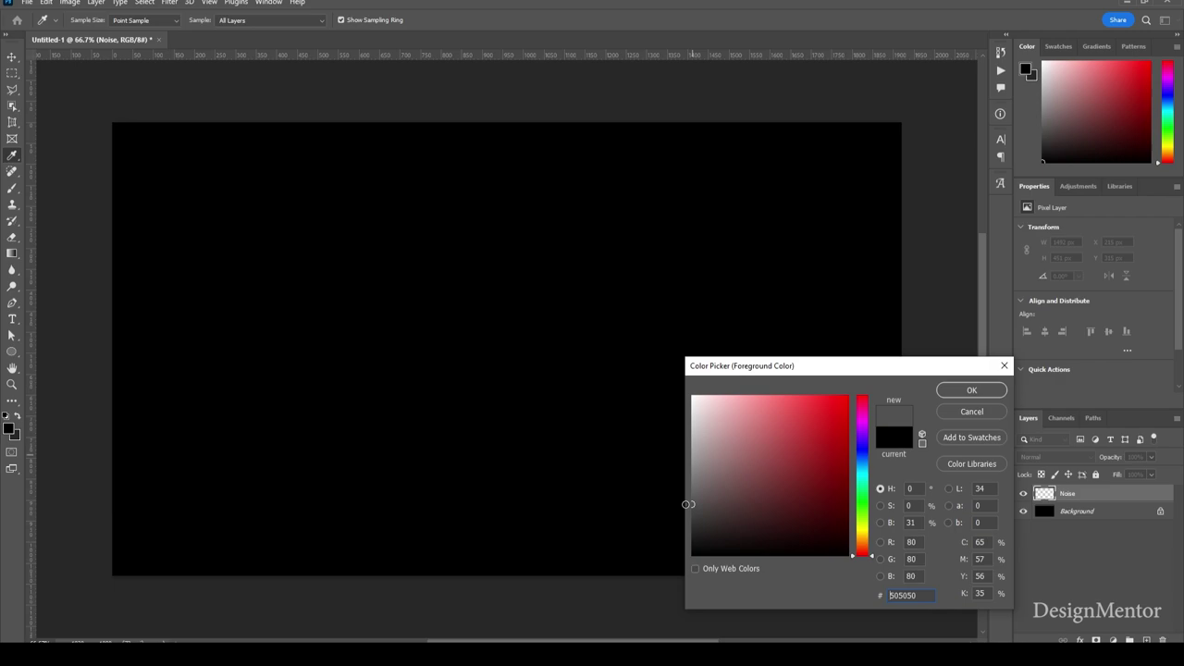
pyautogui.click(971, 391)
pyautogui.press('v')
pyautogui.hotkey('alt', 'BackSpace')
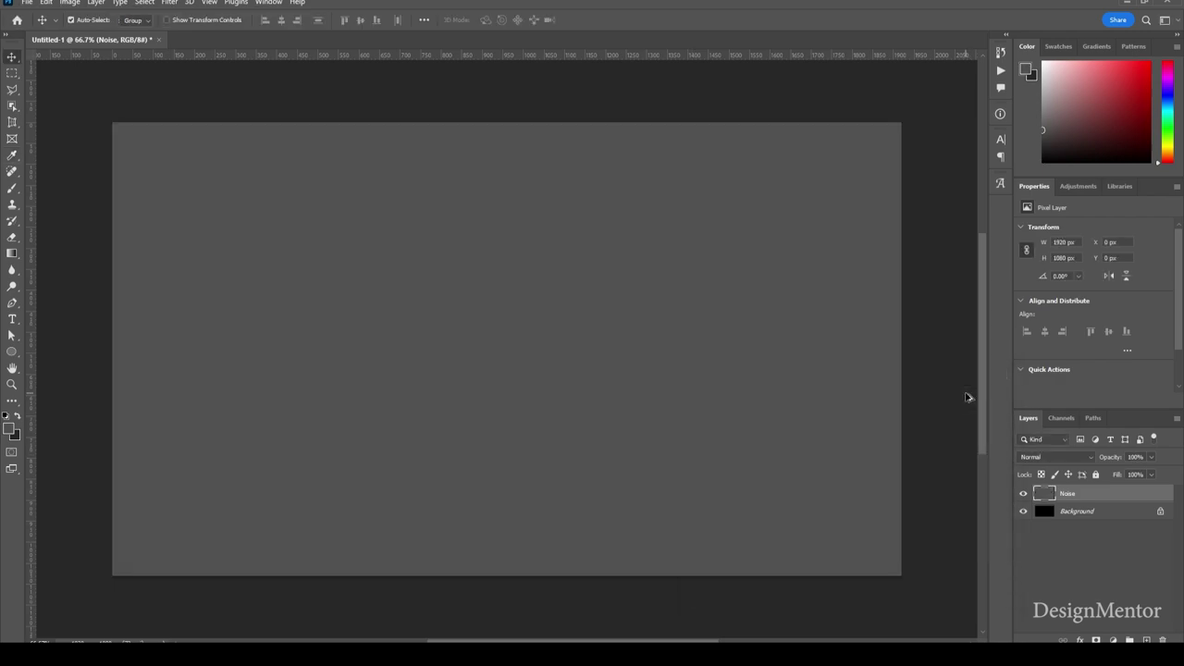
# Enable Gradient Overlay in the Noise layer's Blending Options and bring up its Gradient Editor.
pyautogui.rightClick(1103, 495)
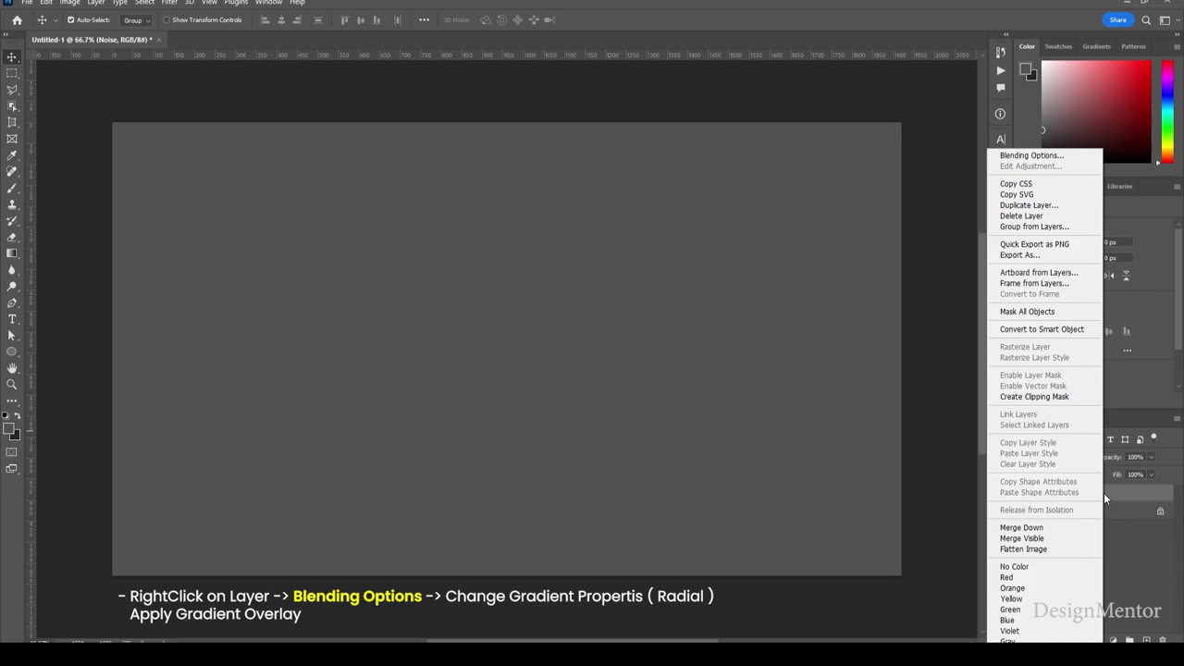
pyautogui.click(1051, 157)
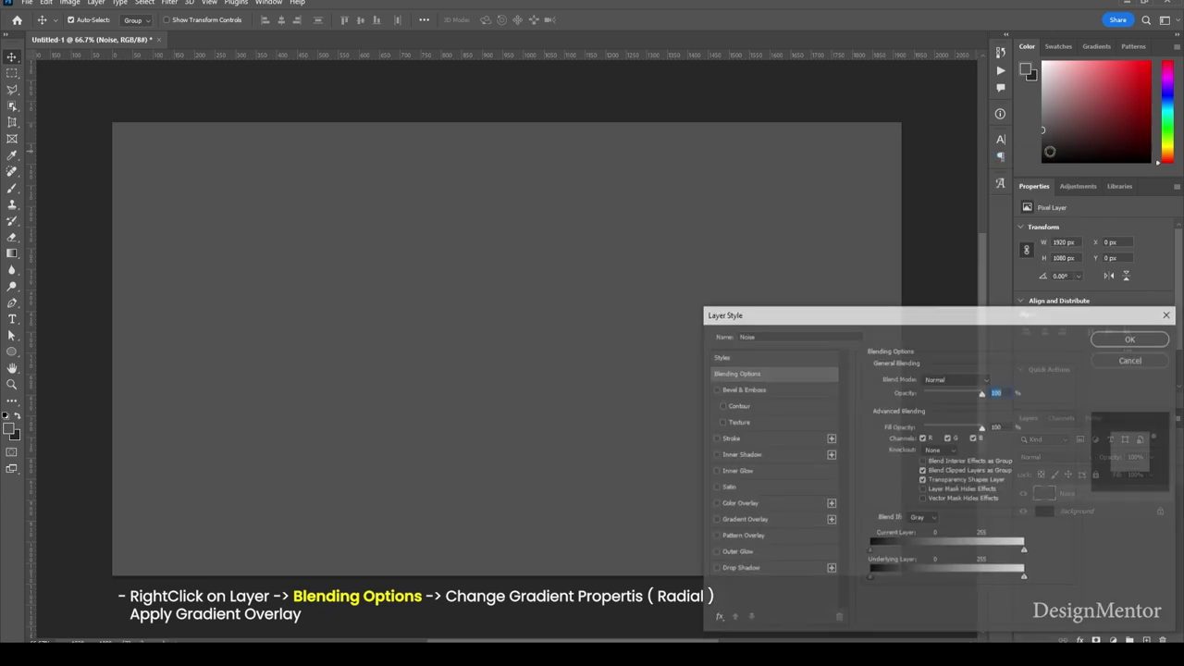
pyautogui.click(775, 521)
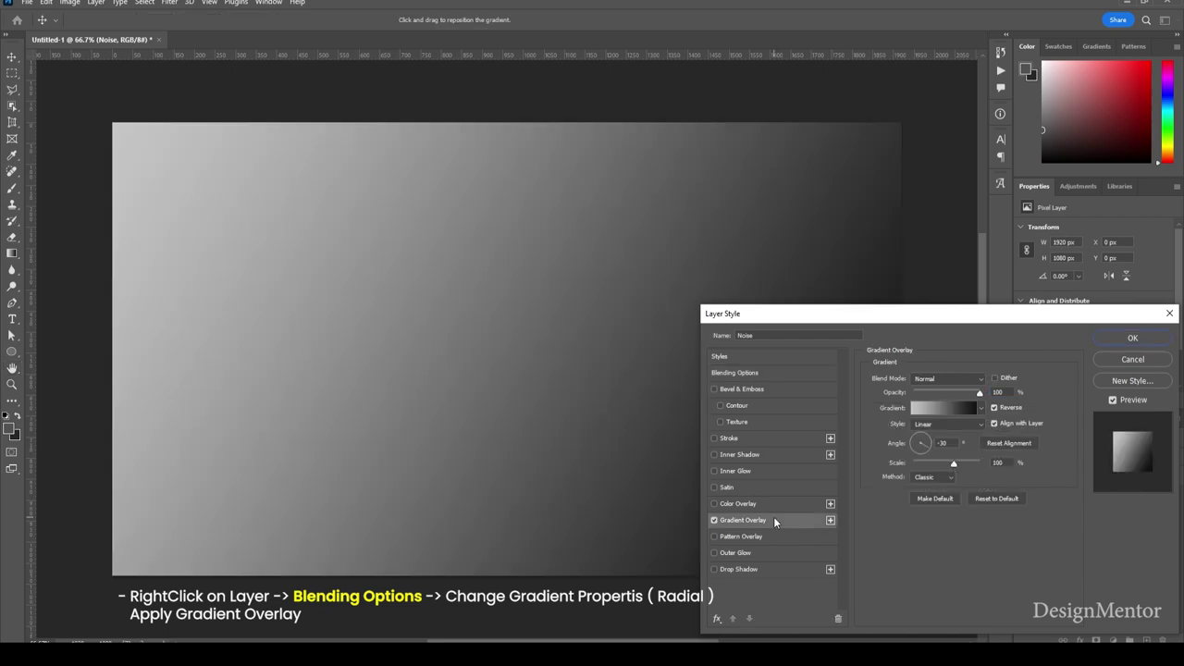
pyautogui.click(946, 413)
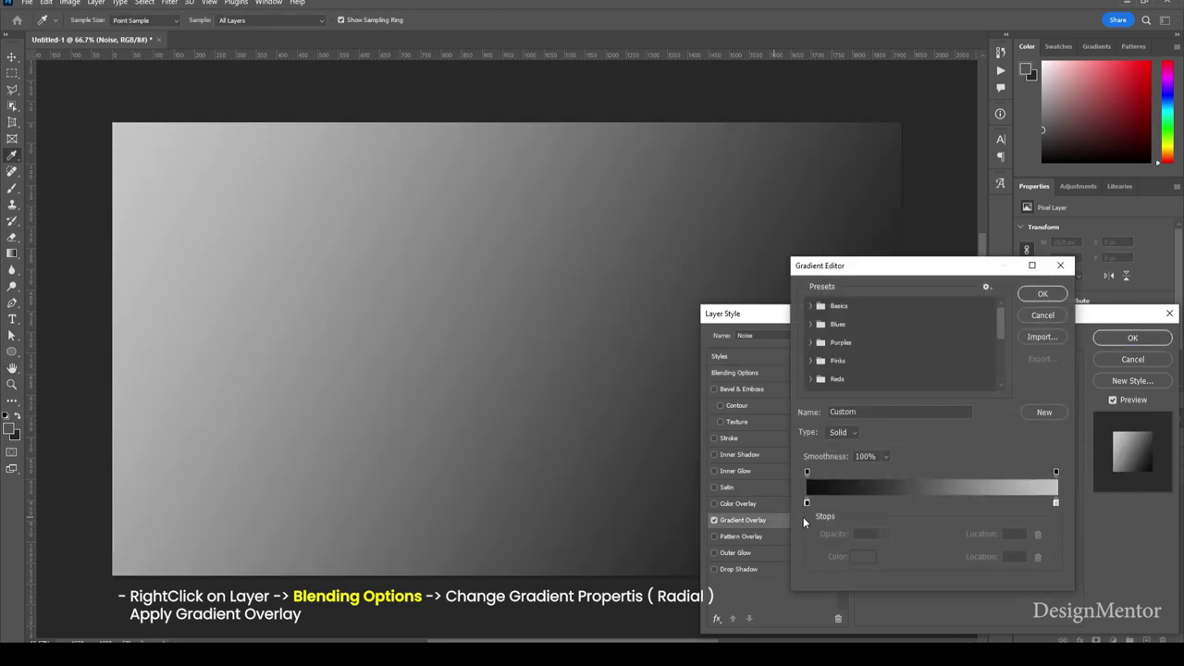
# Set the gradient's left stop to near-black #0f0e0e.
pyautogui.click(806, 504)
pyautogui.click(866, 556)
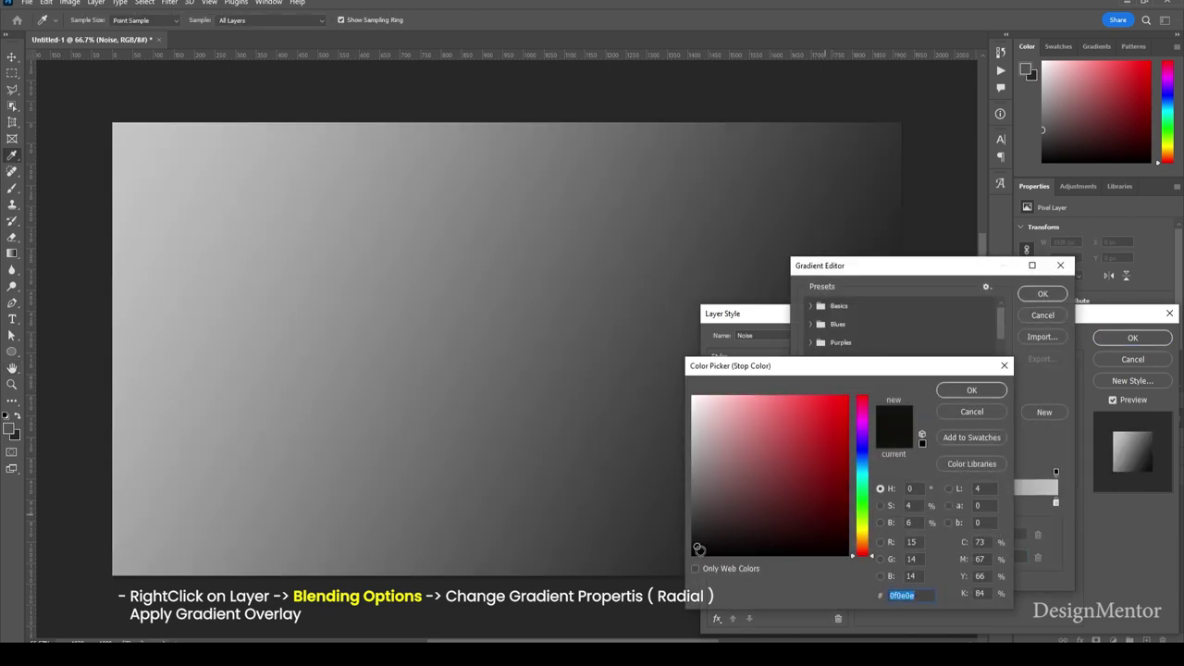
pyautogui.moveTo(721, 548); pyautogui.dragTo(699, 547)
pyautogui.press('Return')
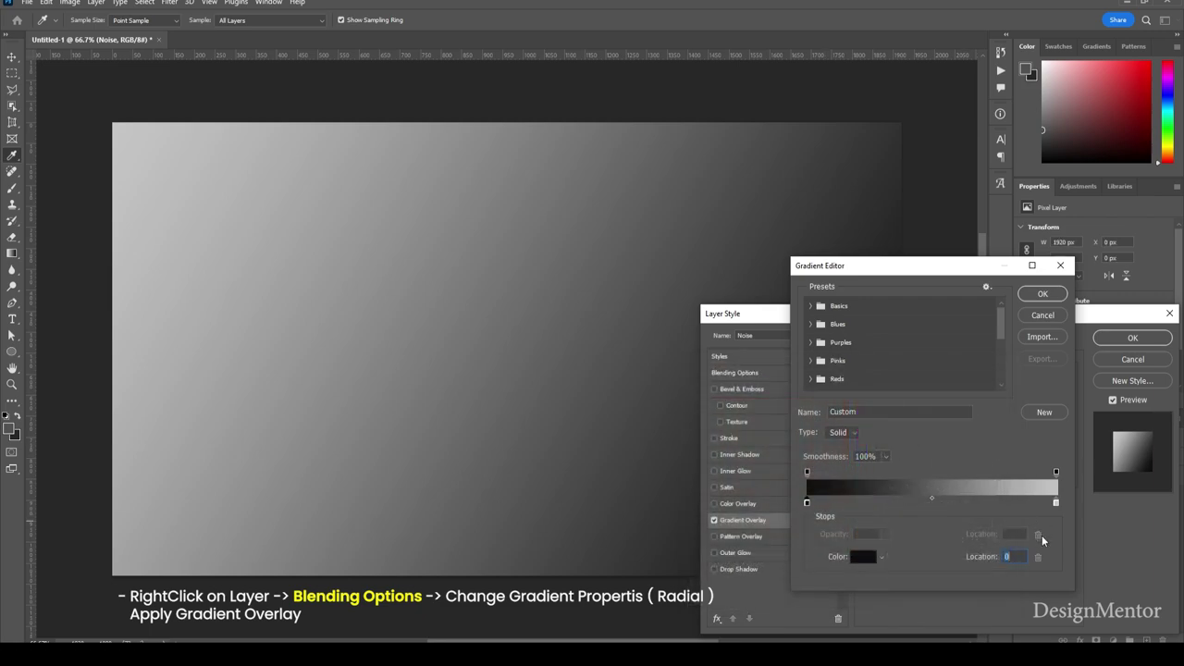
# Set the right stop to grey #a3a3a3 and apply the gradient overlay.
pyautogui.click(1055, 506)
pyautogui.click(863, 556)
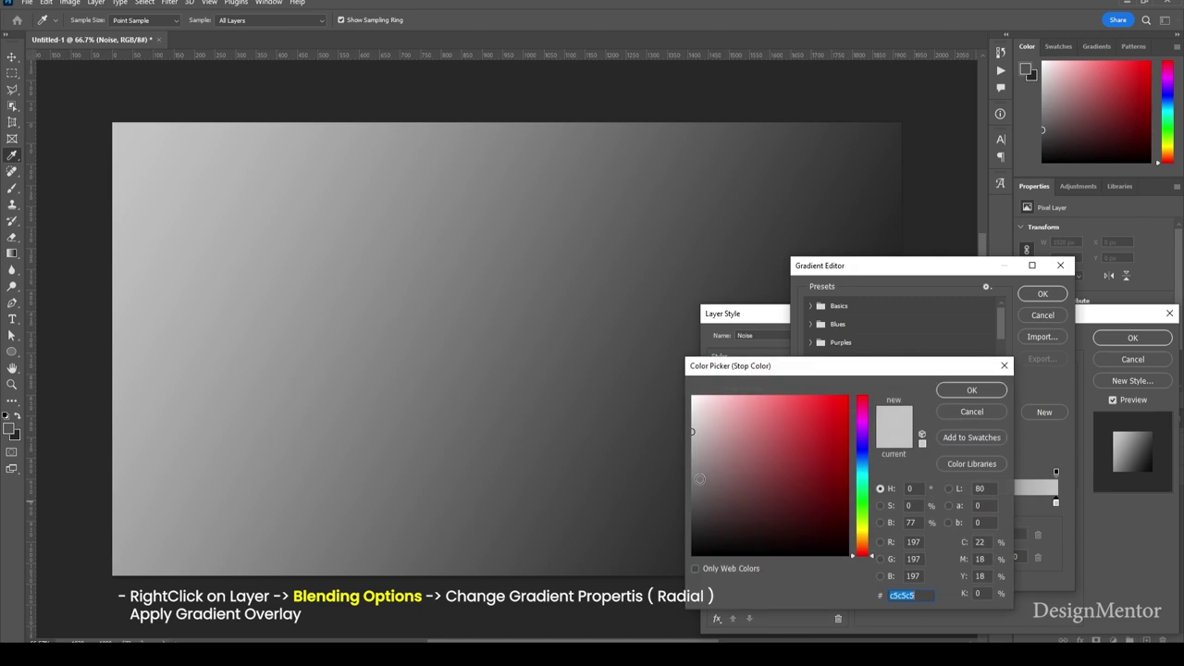
pyautogui.click(694, 463)
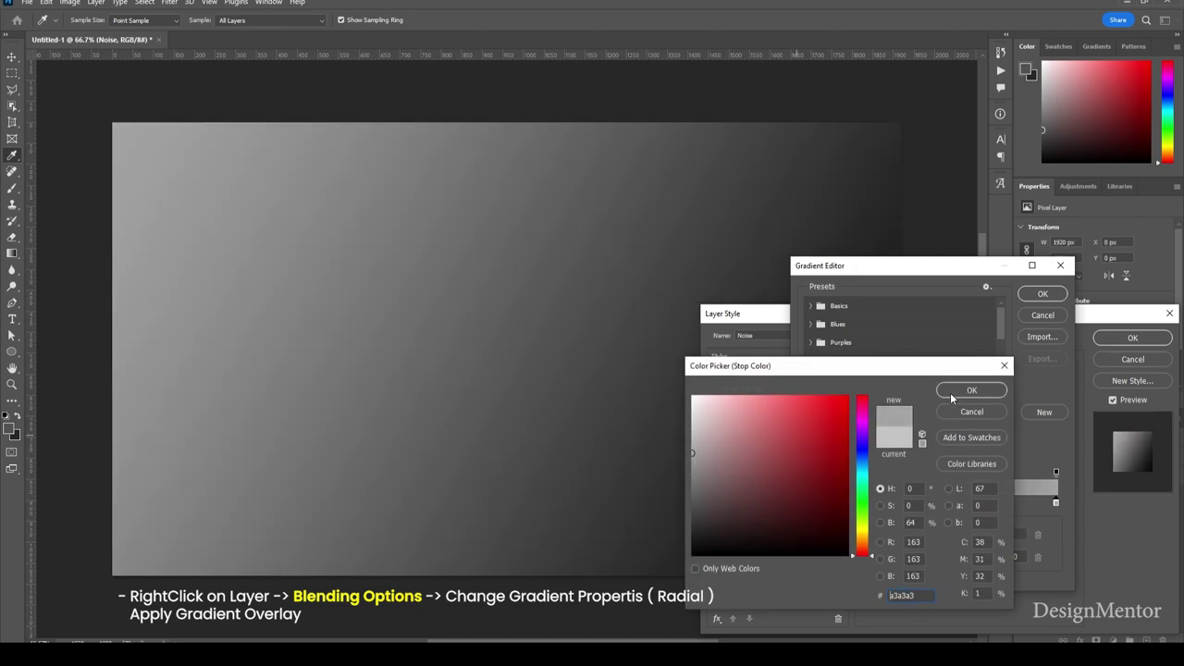
pyautogui.click(950, 396)
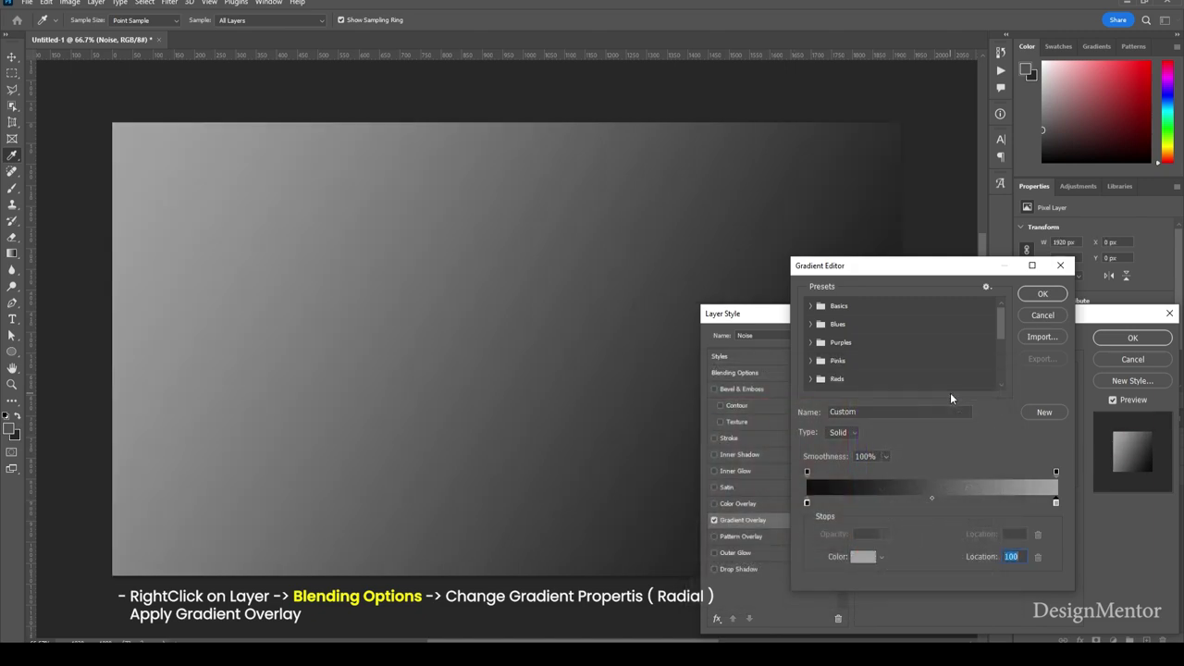
pyautogui.click(1043, 294)
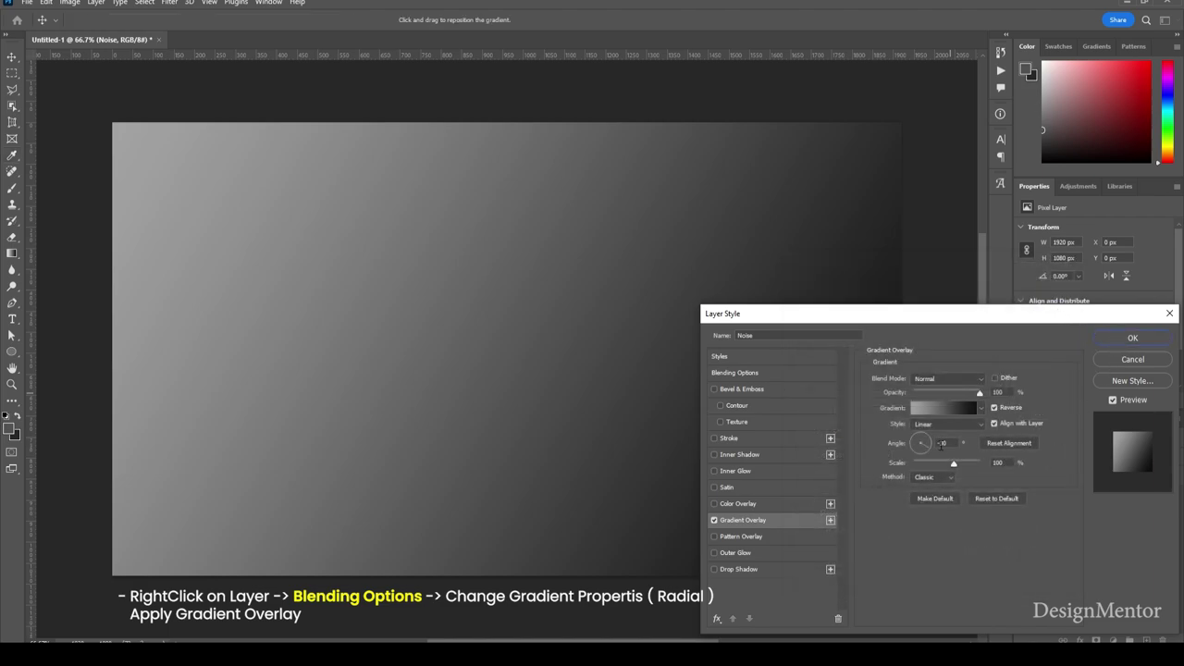
pyautogui.doubleClick(942, 444)
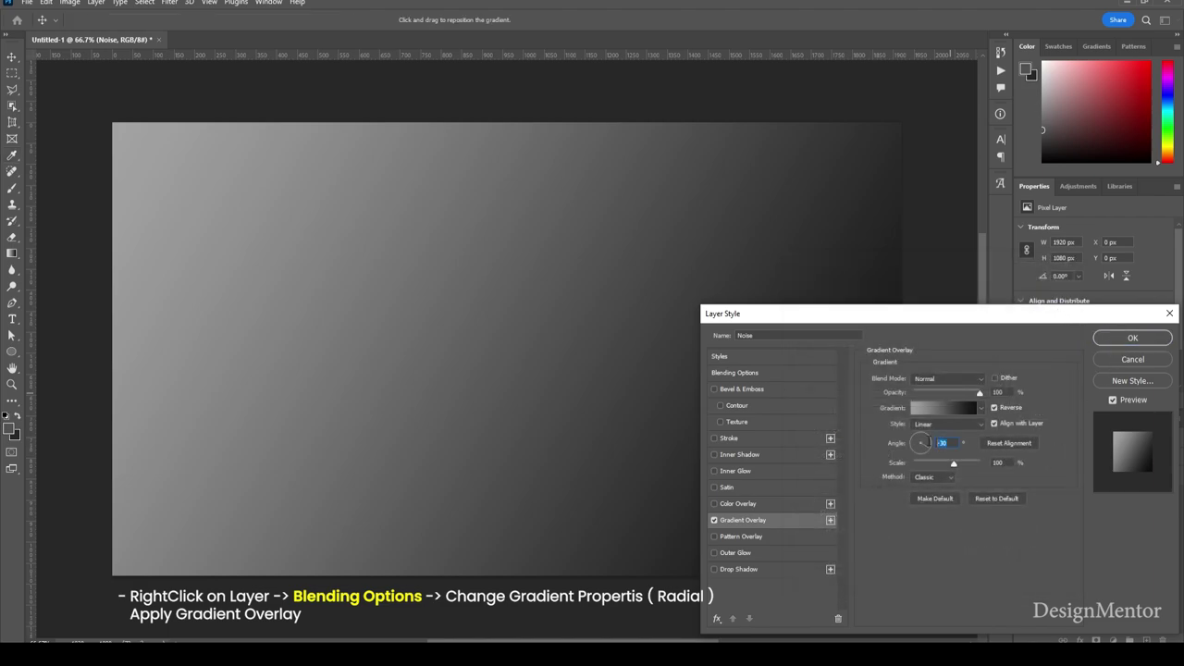
pyautogui.click(1137, 339)
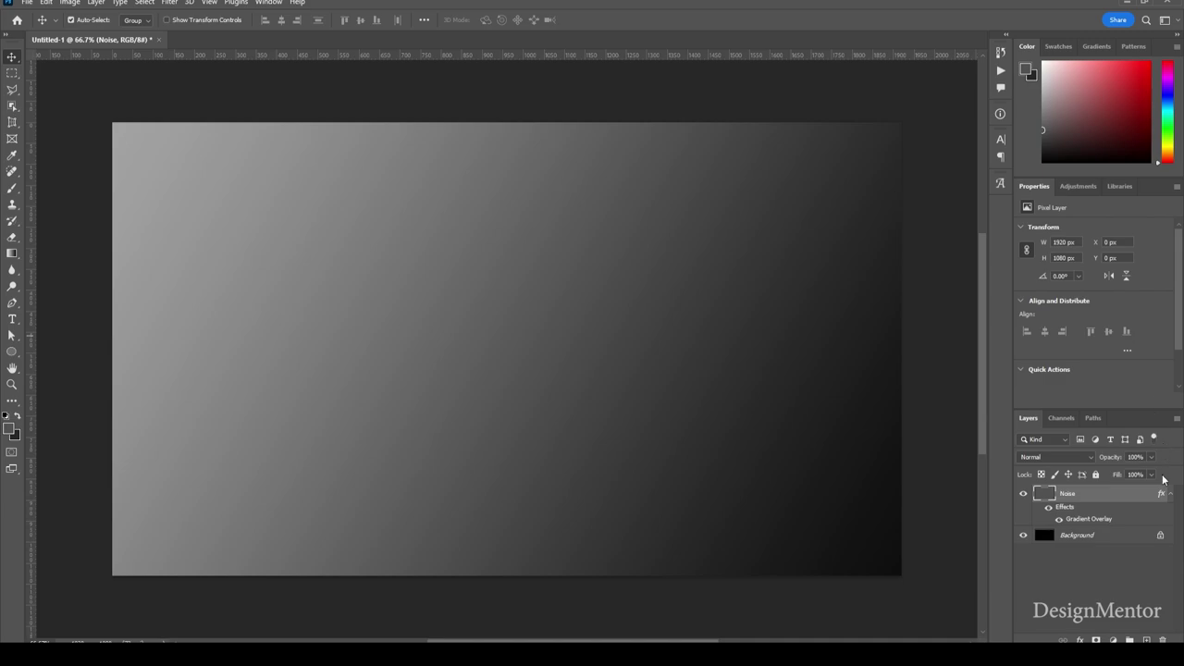
# Rasterize the Noise layer's gradient overlay style into its pixels.
pyautogui.click(1170, 494)
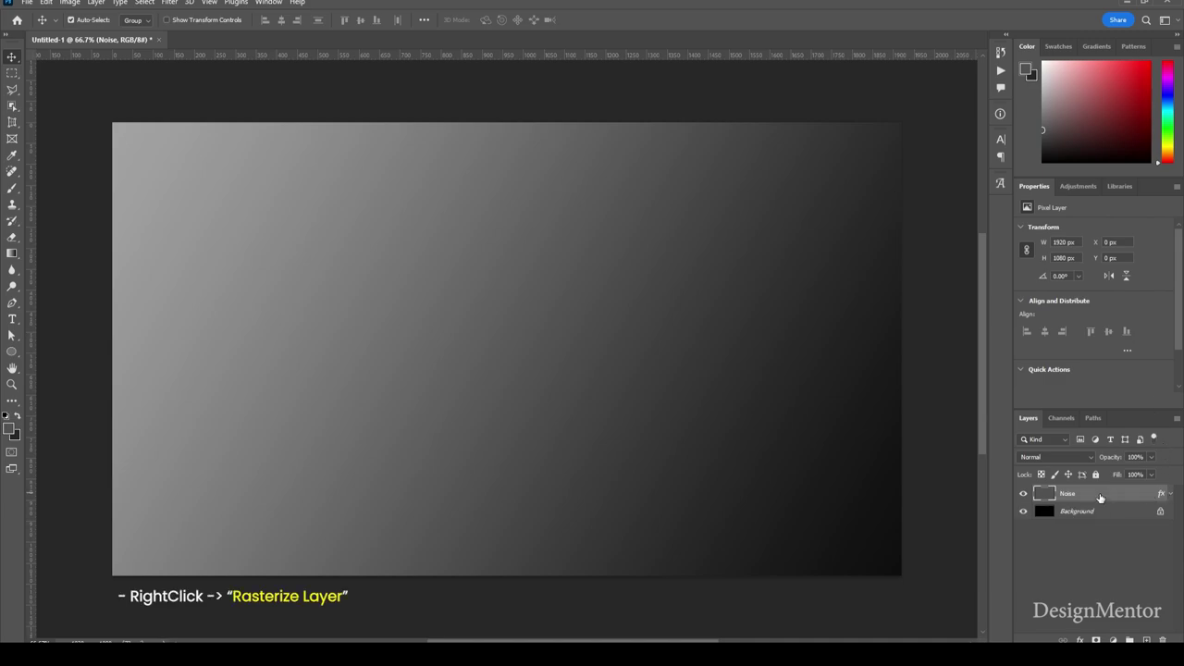
pyautogui.rightClick(1099, 498)
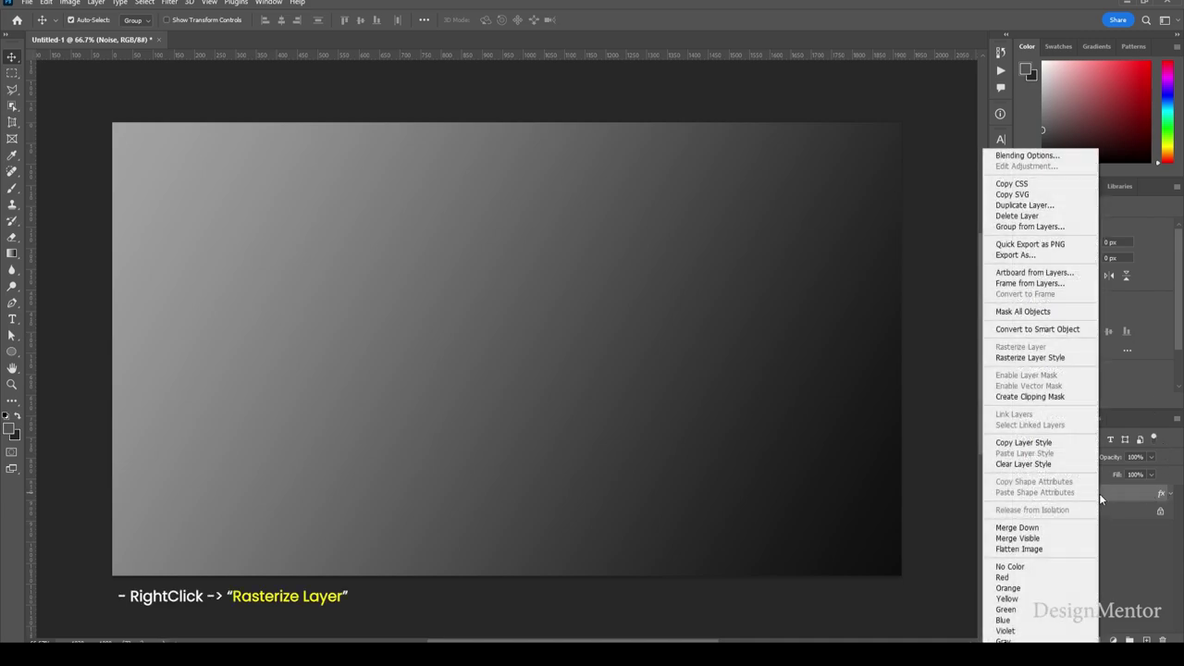
pyautogui.click(1040, 358)
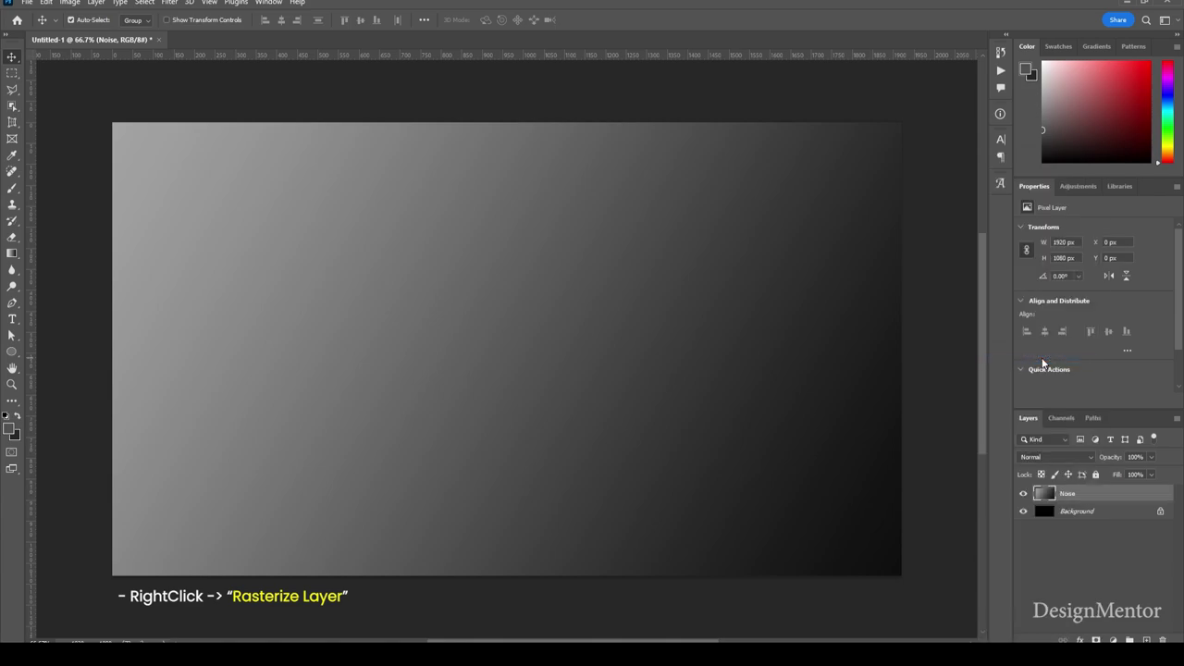
# Preview Add Noise at 50%, Uniform, Monochromatic on the Noise layer.
pyautogui.click(170, 3)
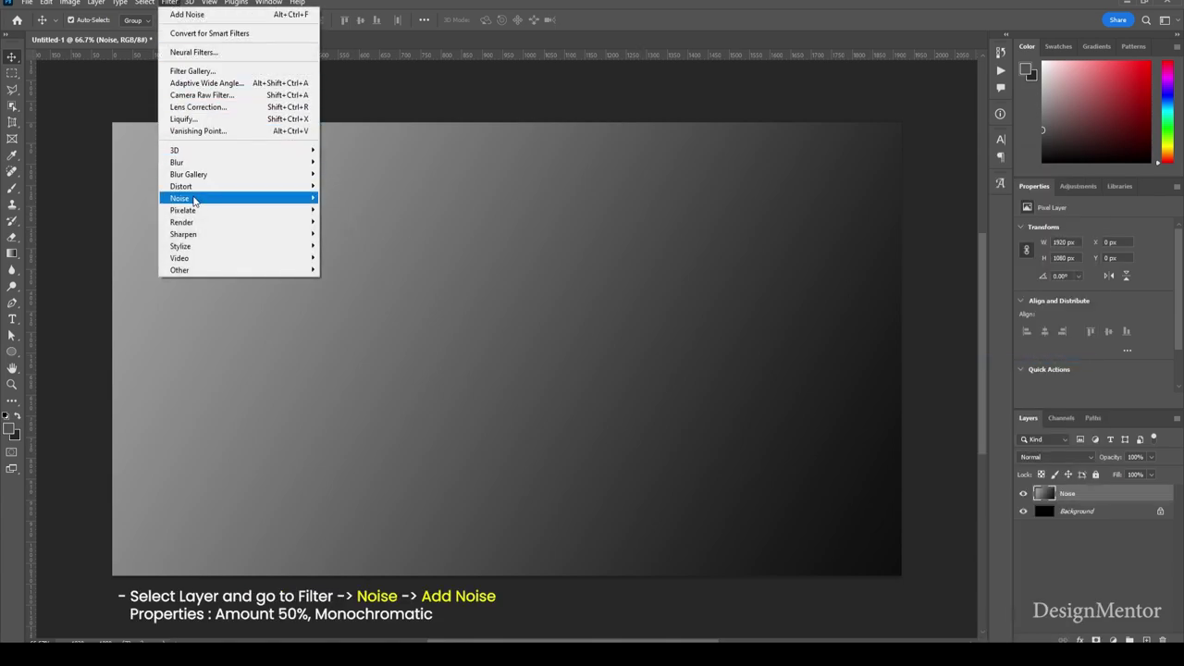
pyautogui.moveTo(239, 198)
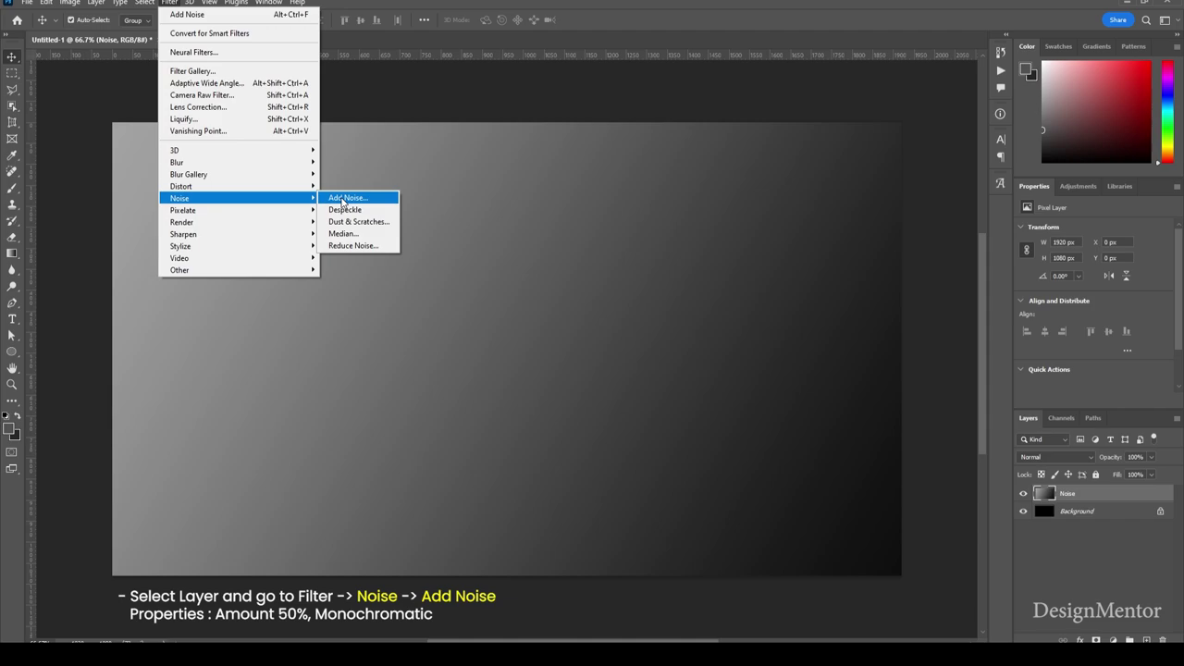
pyautogui.click(343, 198)
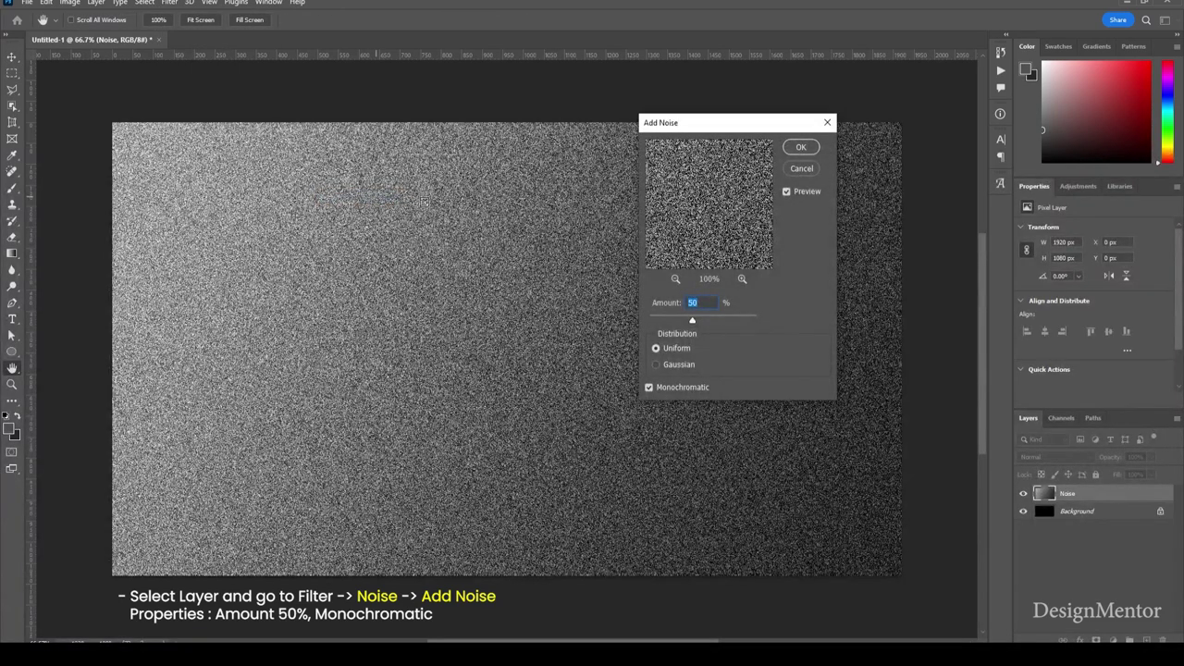
pyautogui.click(652, 386)
pyautogui.press('Tab')
# Apply the 50% noise and type 'Noise' as a new horizontal text layer.
pyautogui.click(801, 149)
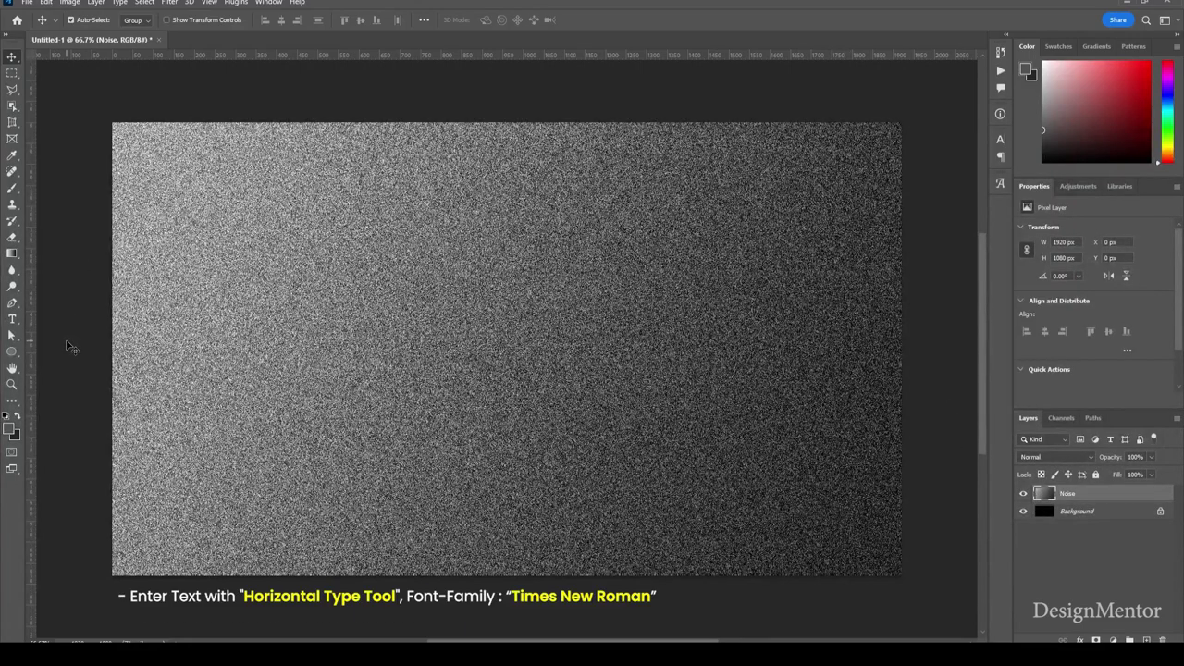
pyautogui.click(16, 320)
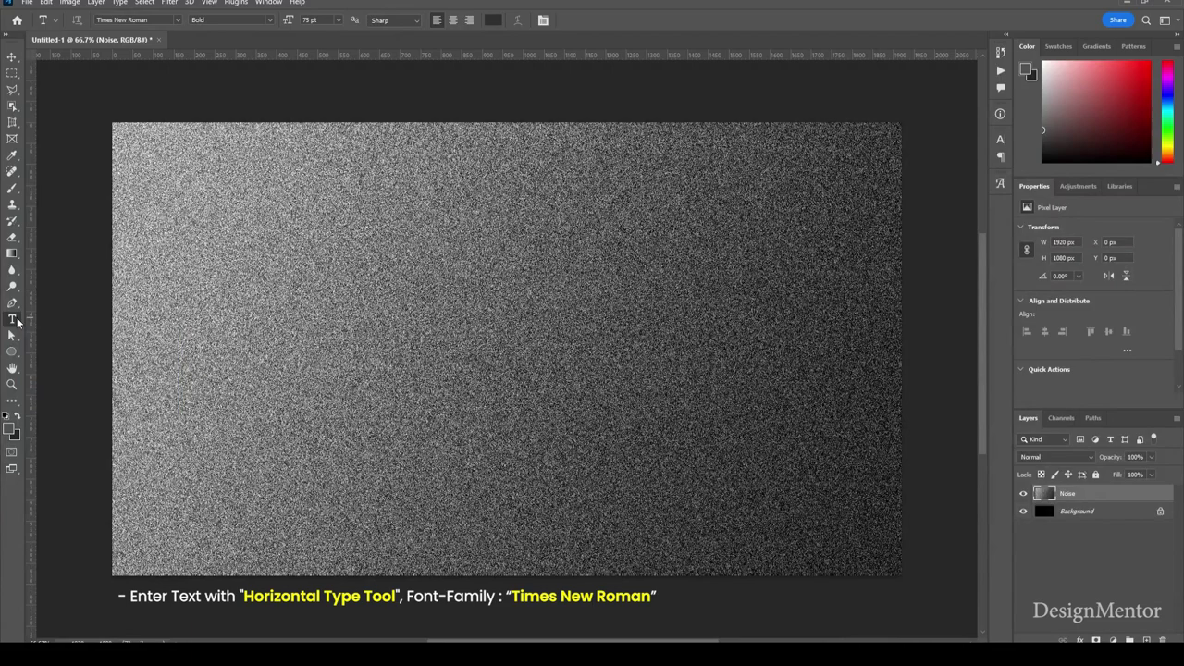
pyautogui.click(239, 342)
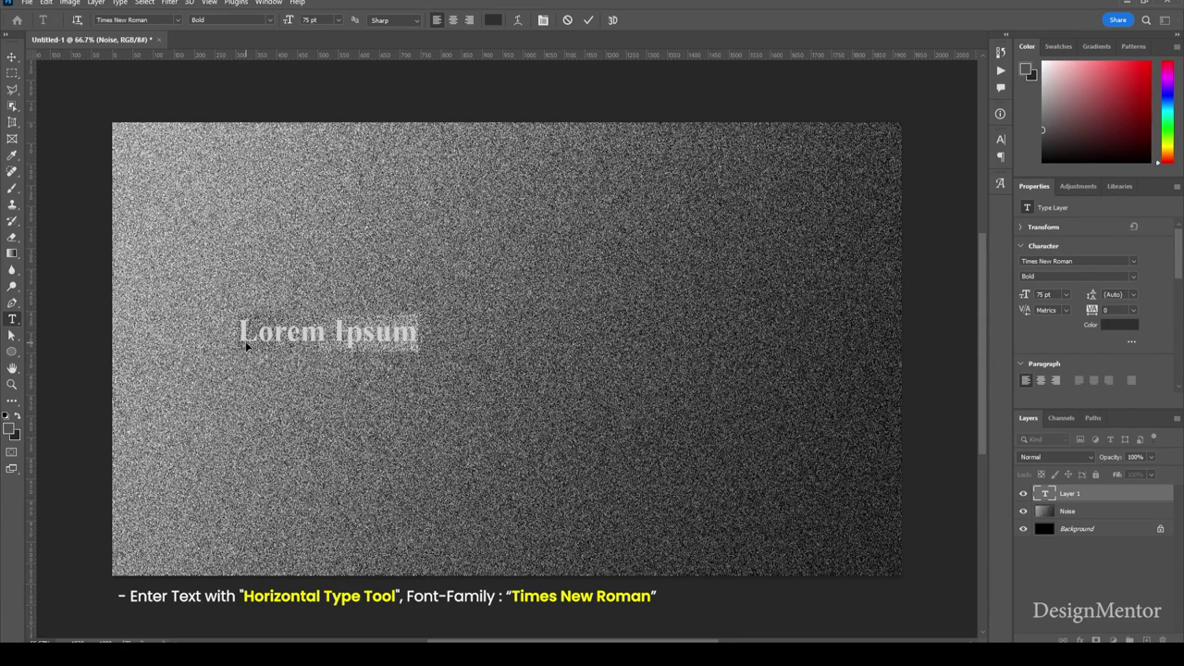
pyautogui.write('N')
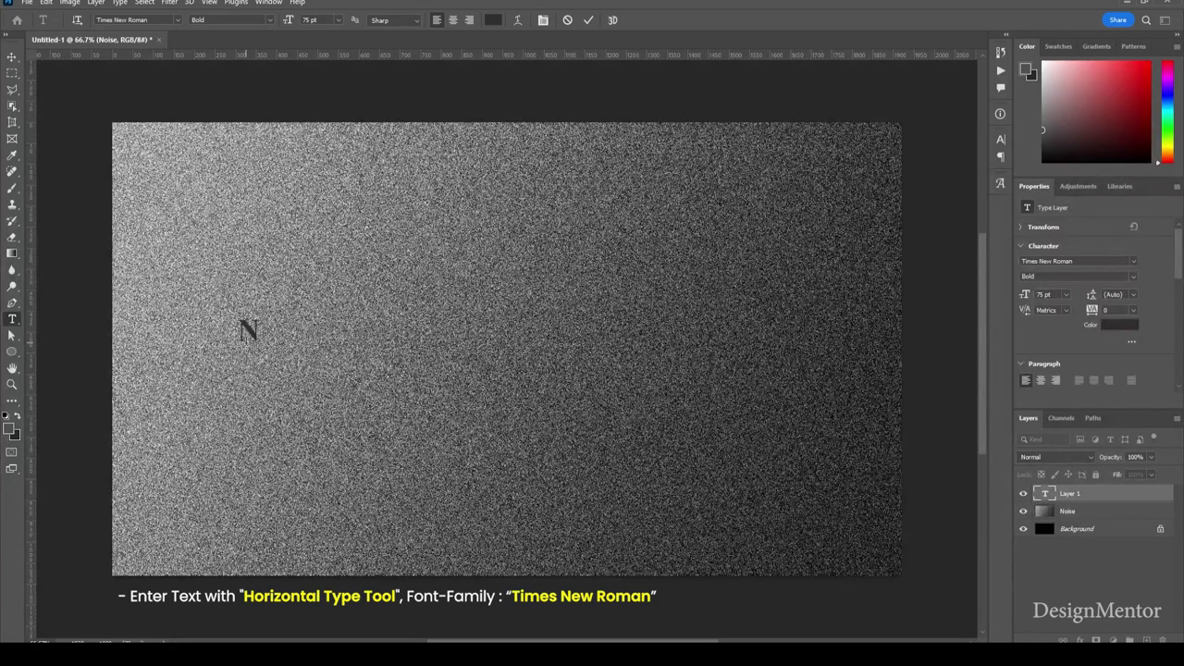
pyautogui.write('oise')
# Set the bold Times New Roman 'Noise' text to 750 pt and commit it.
pyautogui.hotkey('ctrl', 'a')
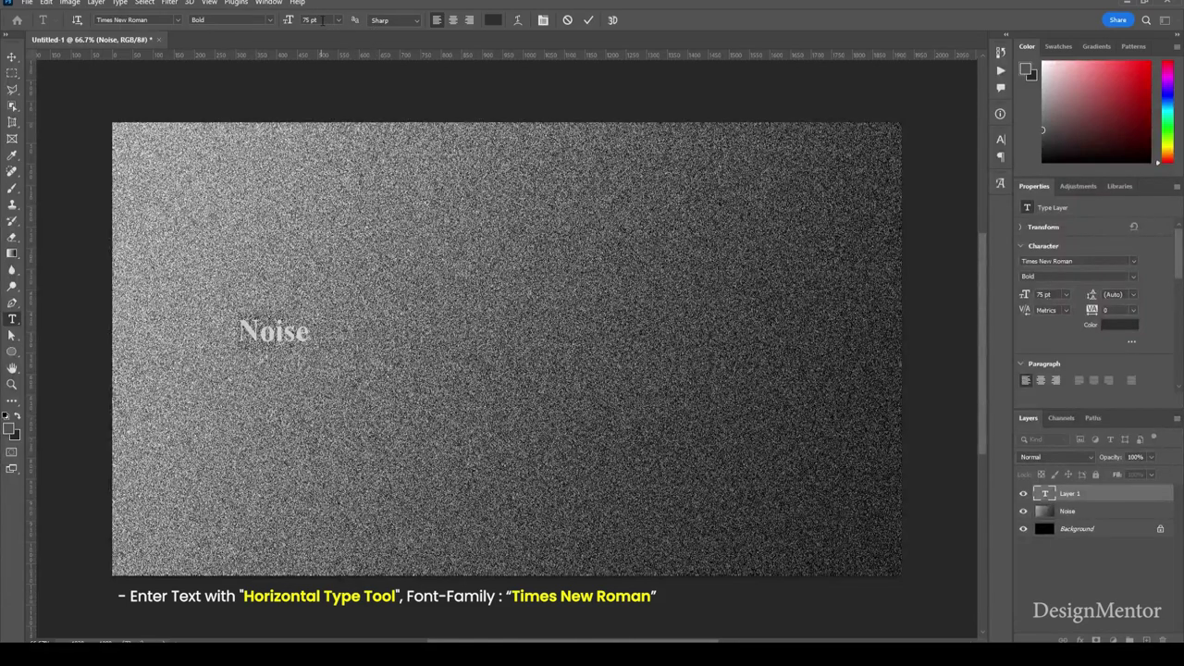
pyautogui.click(322, 19)
pyautogui.write('750')
pyautogui.press('Return')
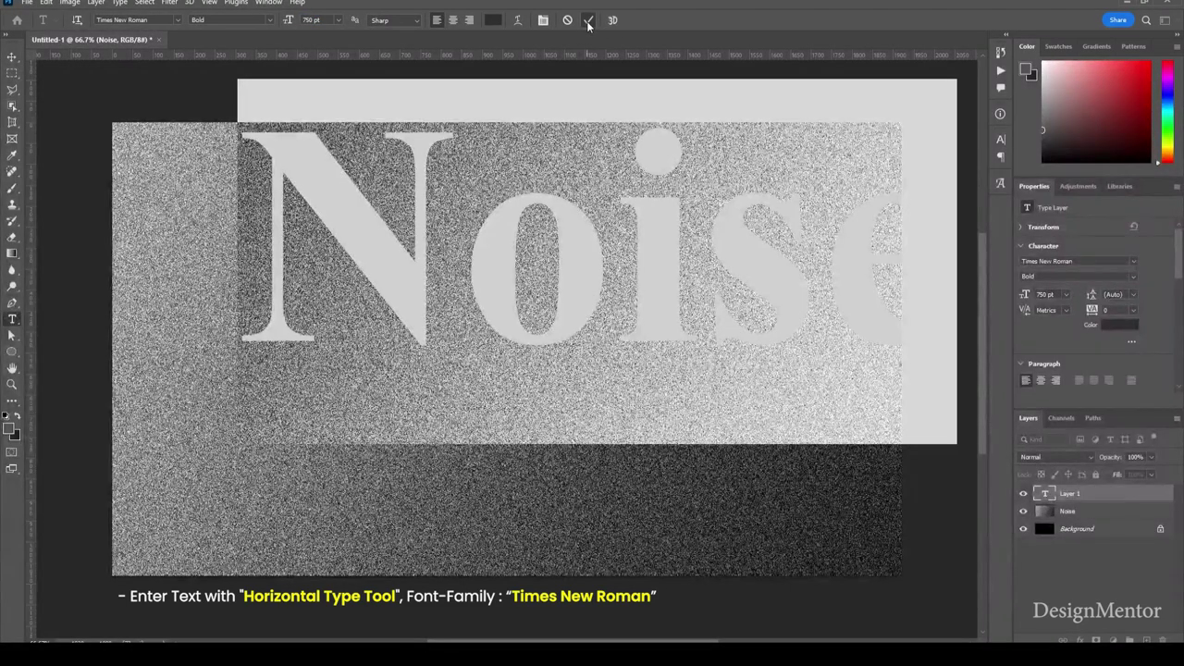
pyautogui.click(589, 19)
pyautogui.click(12, 57)
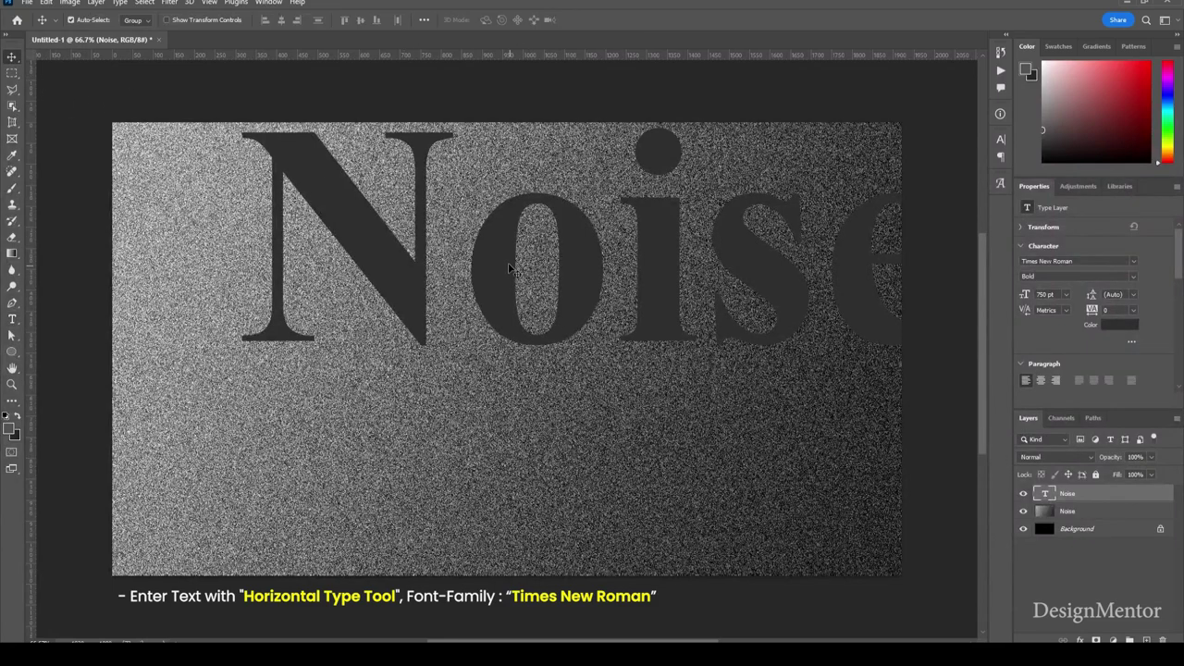
# Move the Noise text onto the canvas and give it a white Color Overlay.
pyautogui.moveTo(500, 266)
pyautogui.mouseDown()
pyautogui.moveTo(514, 257)
pyautogui.moveTo(415, 338)
pyautogui.moveTo(413, 376)
pyautogui.mouseUp()
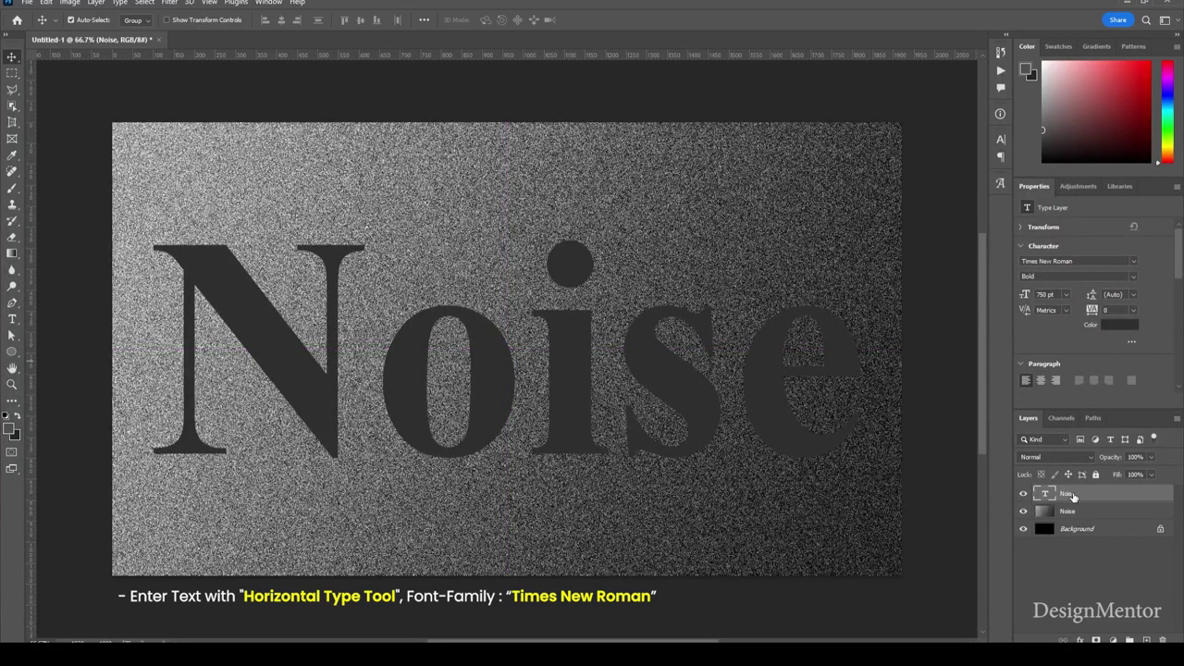
pyautogui.rightClick(1074, 496)
pyautogui.click(971, 91)
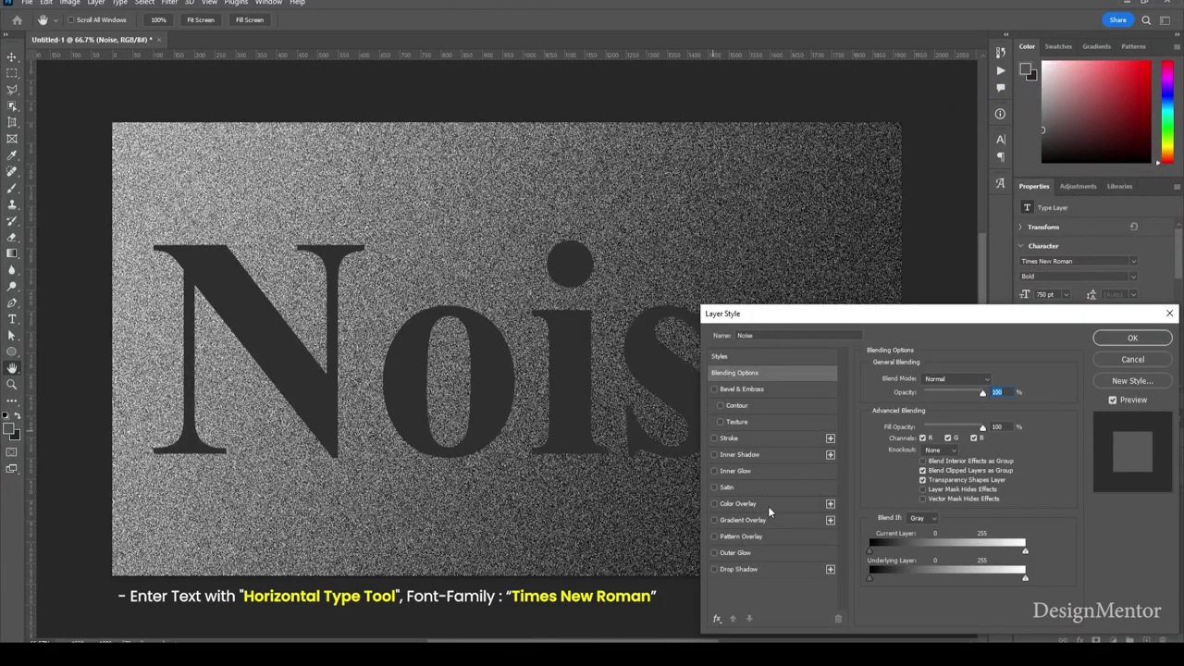
pyautogui.click(768, 506)
pyautogui.click(1113, 340)
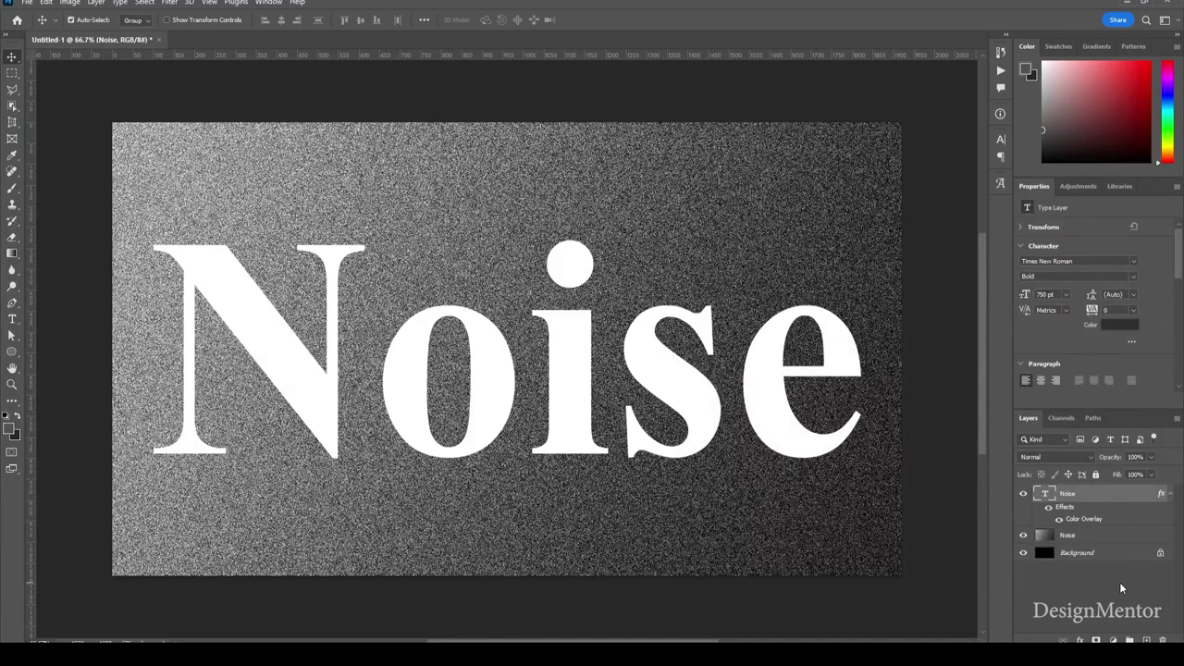
pyautogui.click(1171, 494)
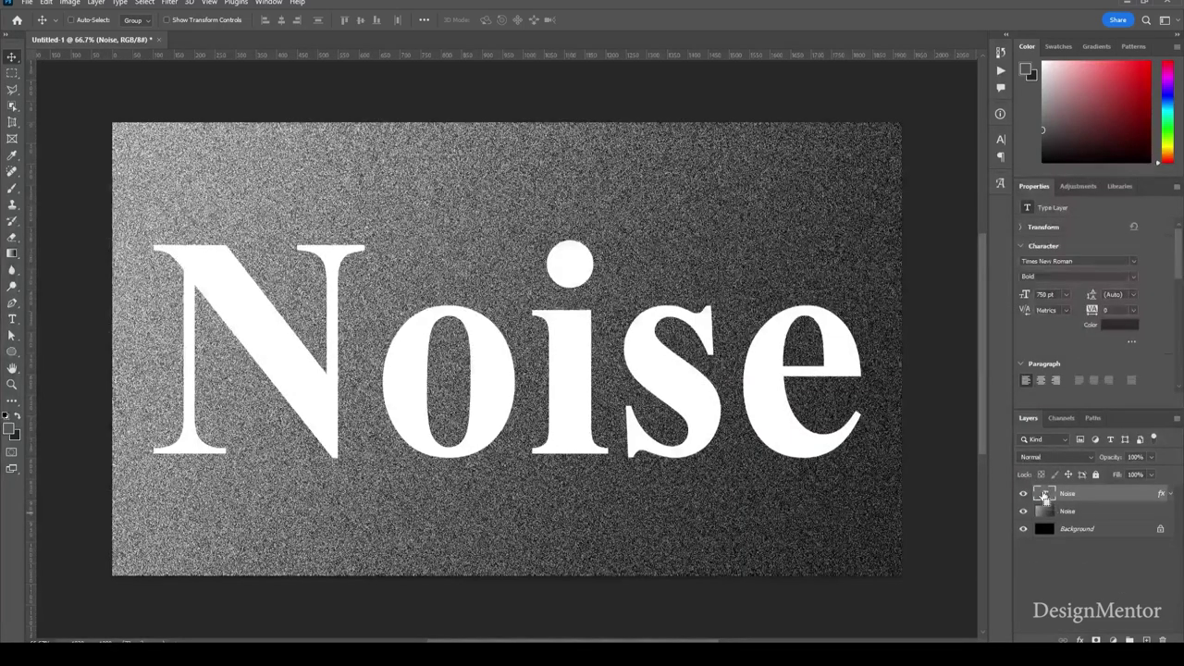
# Load the letters as a selection, hide the type layer, and delete noise outside them.
pyautogui.keyDown('ctrl'); pyautogui.click(1045, 496); pyautogui.keyUp('ctrl')
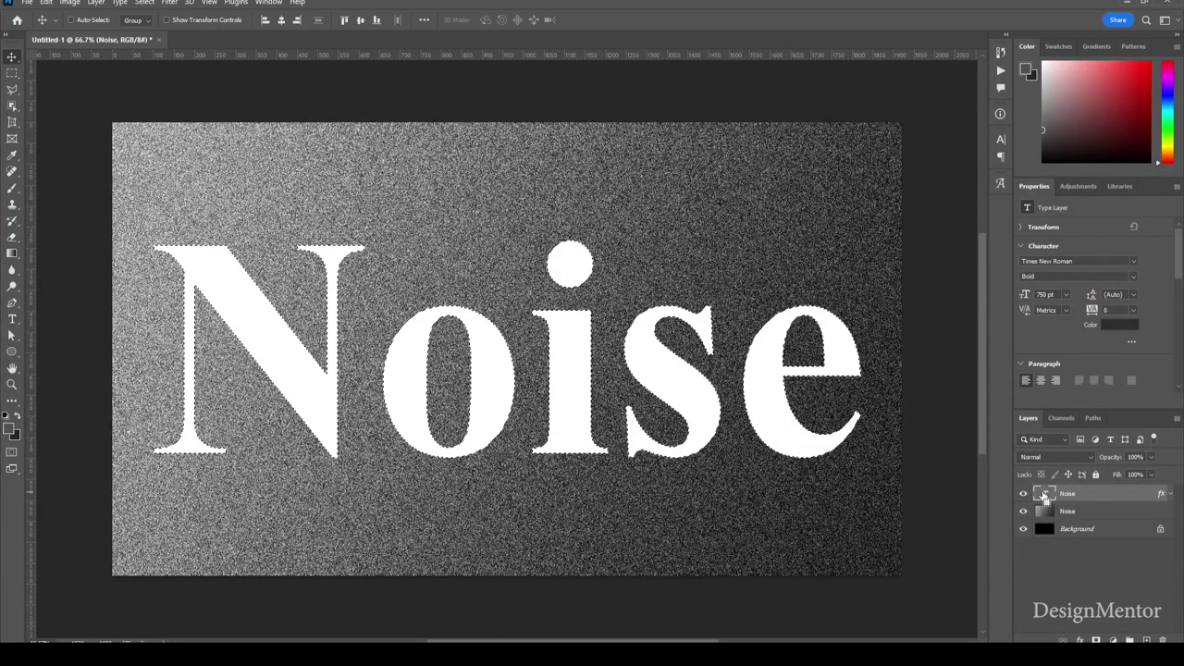
pyautogui.click(1024, 494)
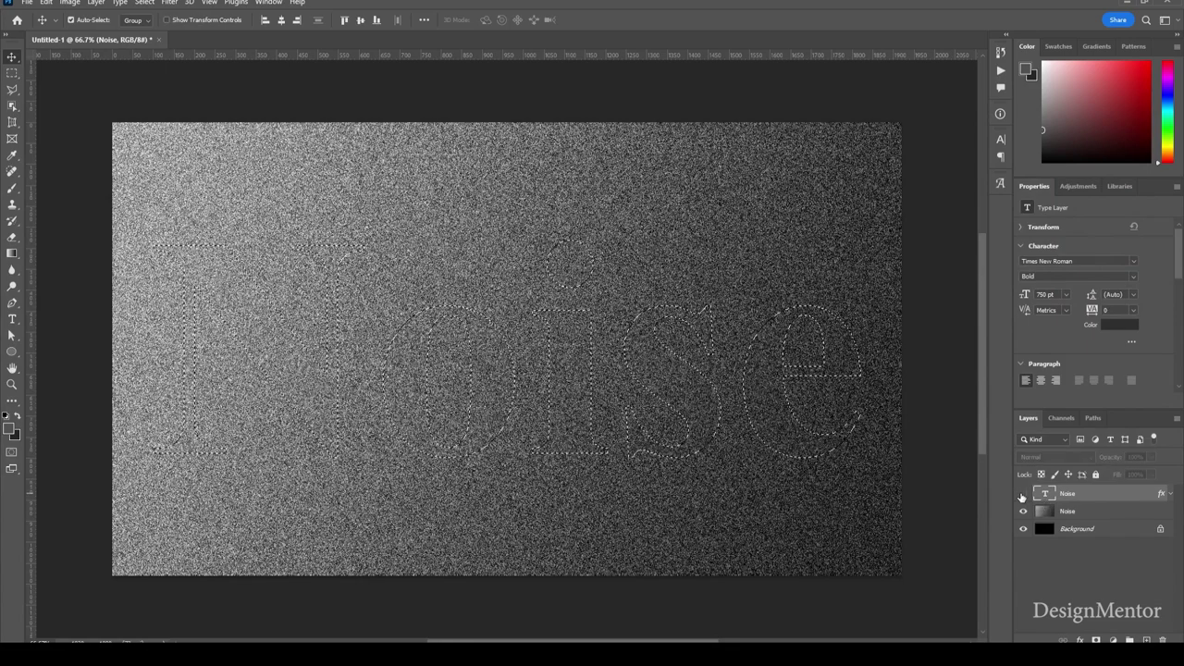
pyautogui.click(1080, 512)
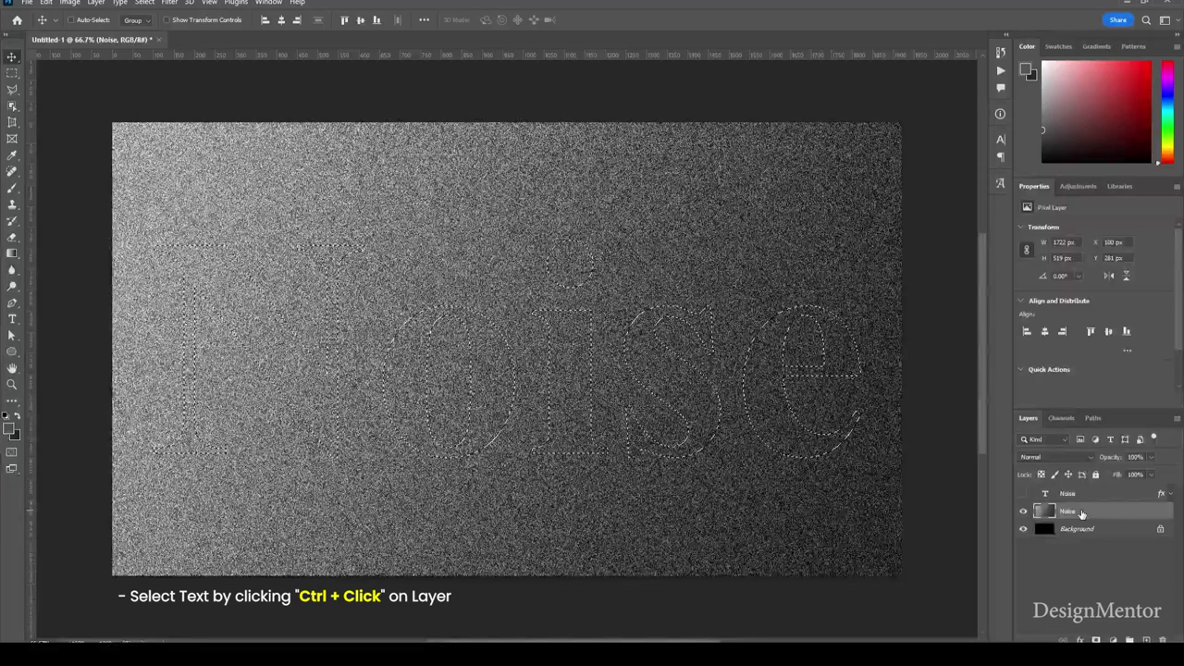
pyautogui.hotkey('ctrl', 'shift', 'i')
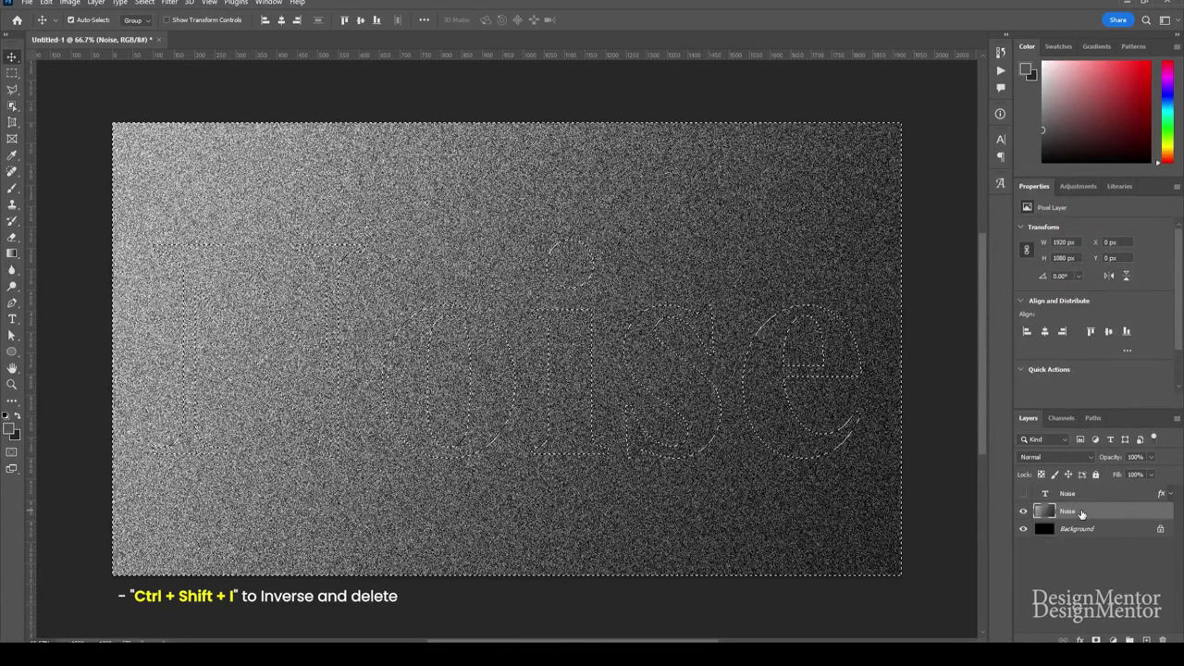
pyautogui.press('Delete')
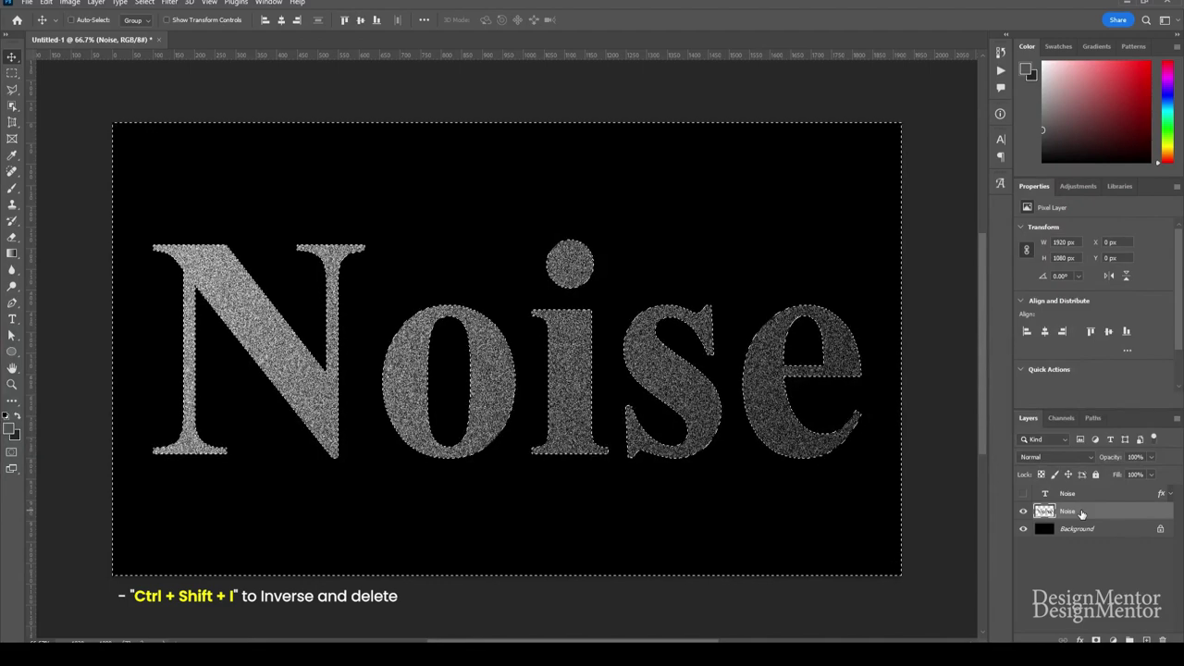
pyautogui.hotkey('ctrl', 'd')
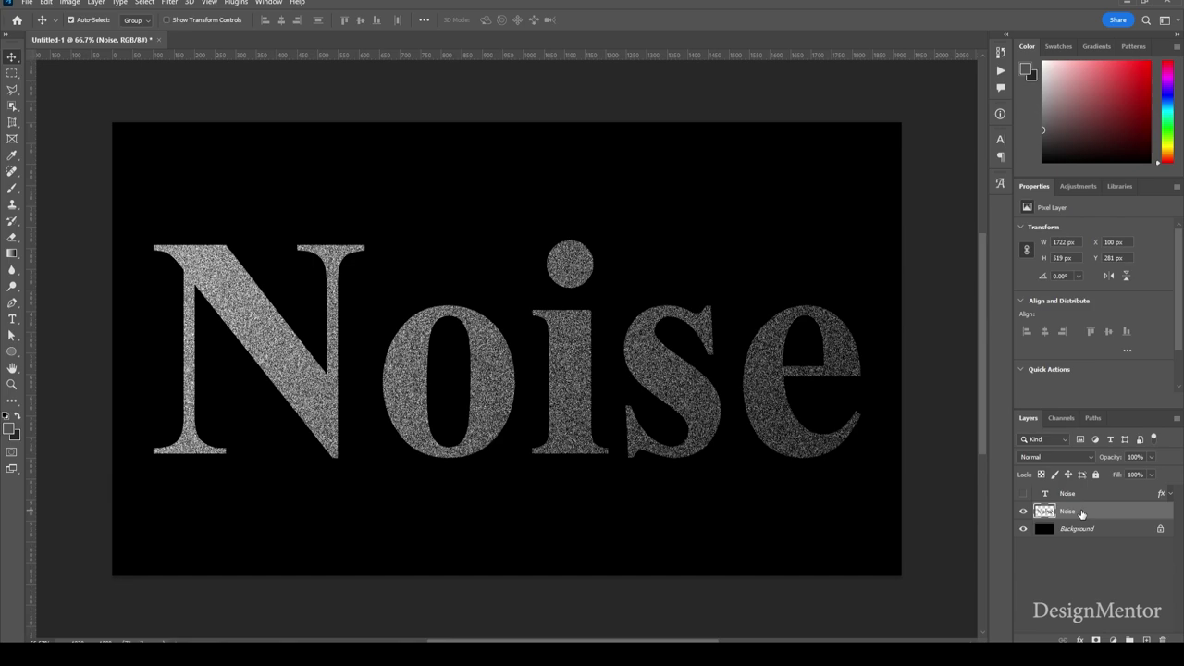
# Add a 2 px Stroke to the noise-textured letters.
pyautogui.rightClick(1081, 514)
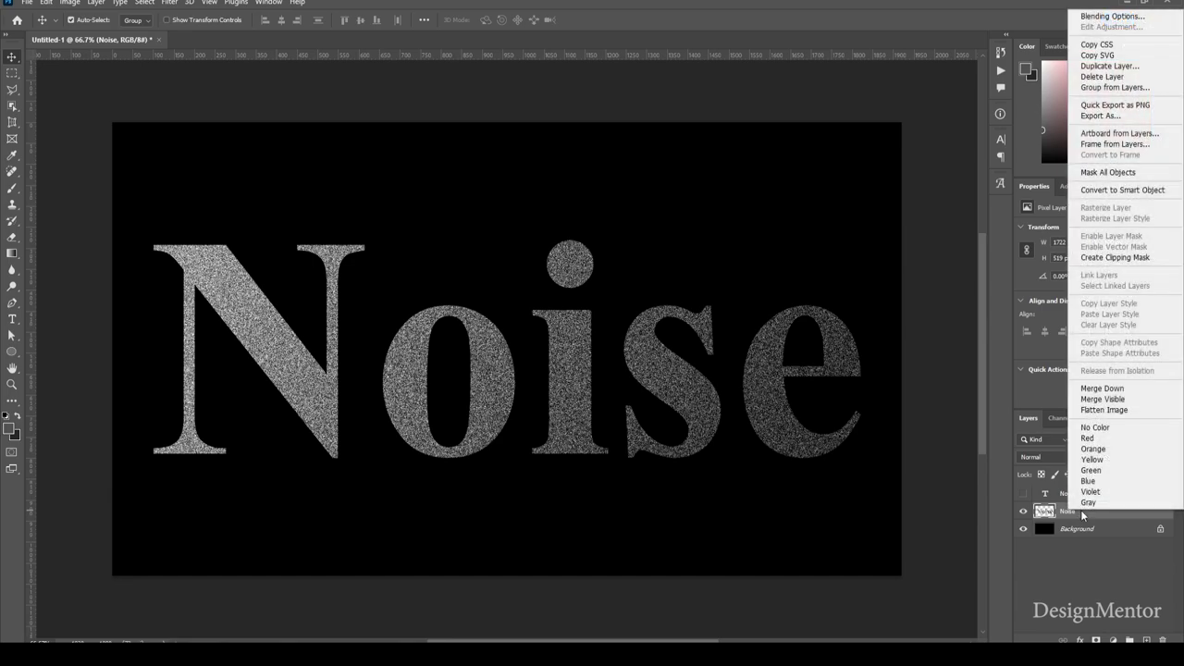
pyautogui.click(1102, 17)
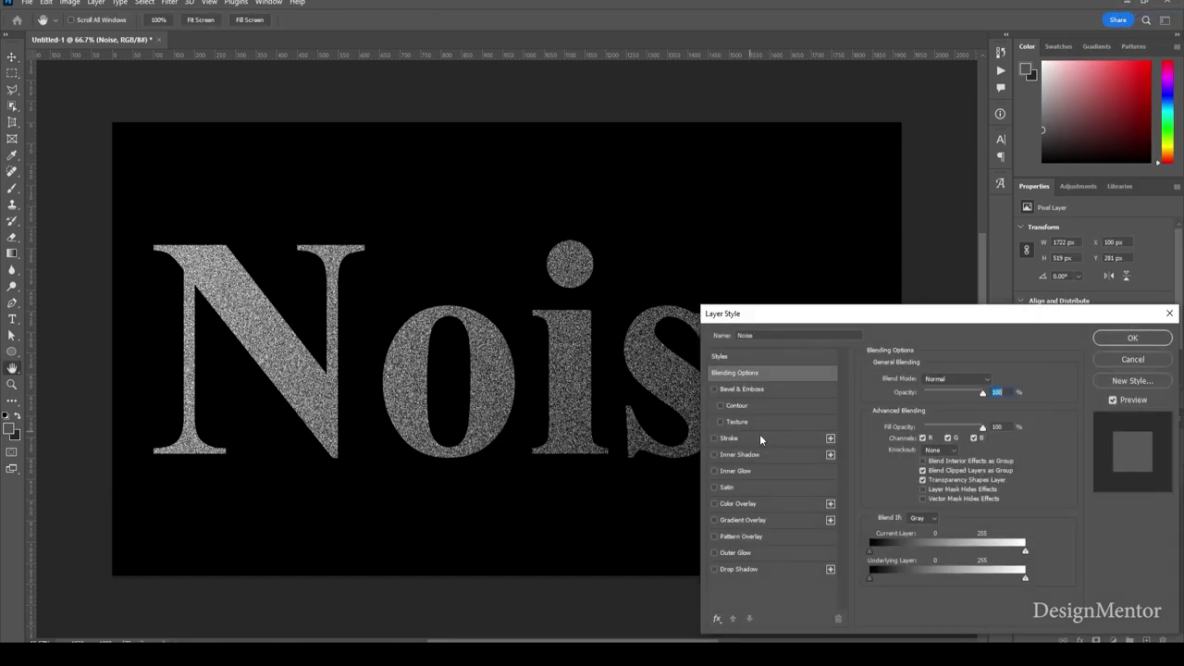
pyautogui.click(740, 439)
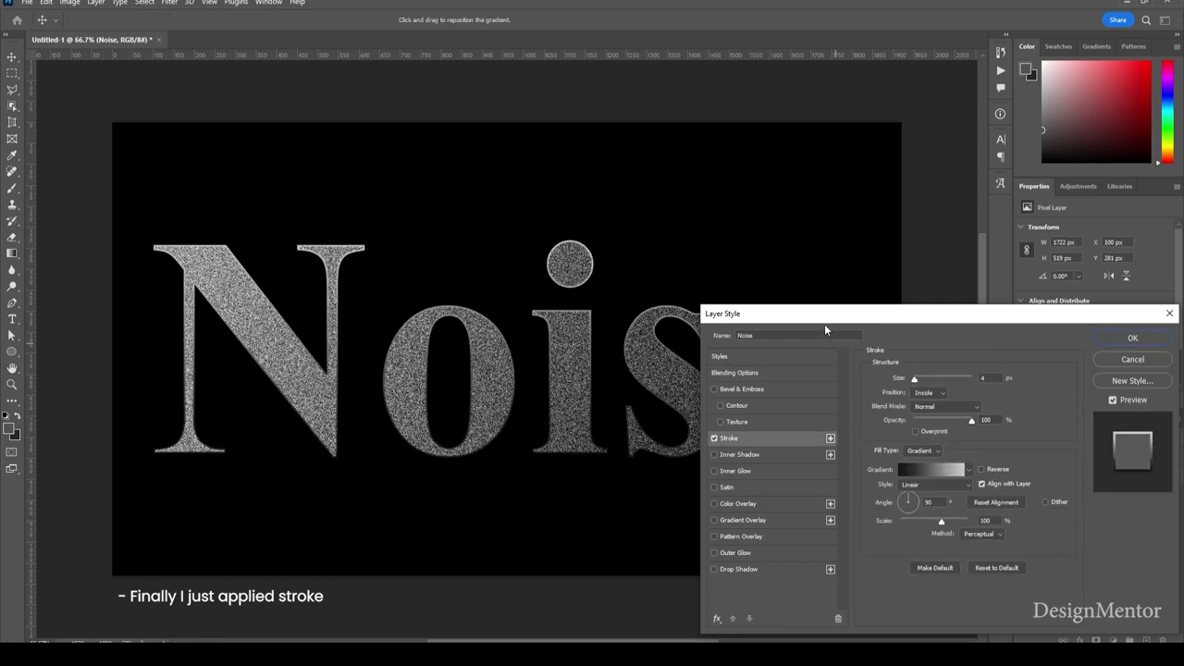
pyautogui.moveTo(826, 320); pyautogui.dragTo(942, 283)
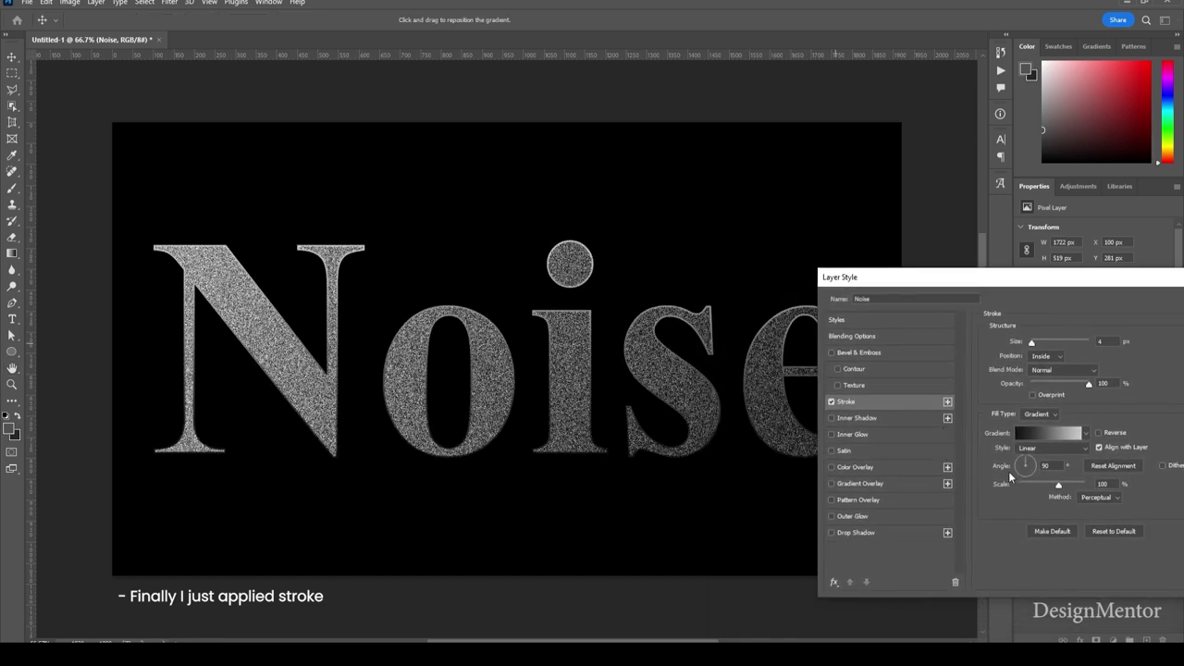
pyautogui.doubleClick(1101, 341)
pyautogui.write('2')
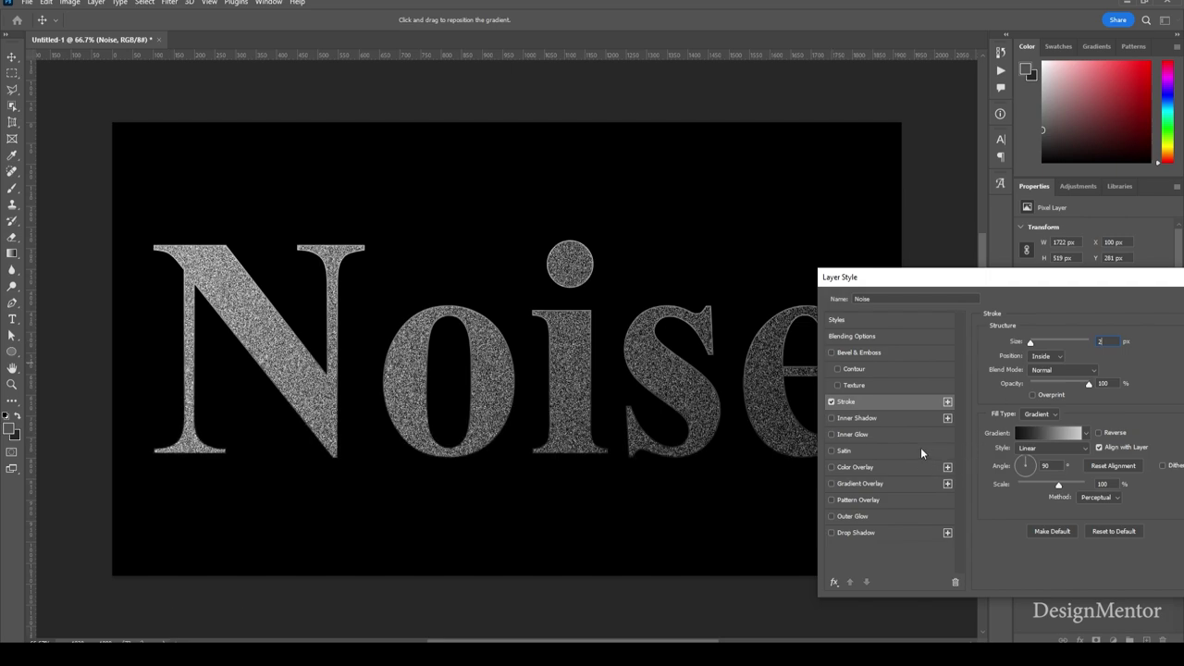
# Set the stroke gradient's left stop to dark grey #2e2e2e.
pyautogui.click(1041, 434)
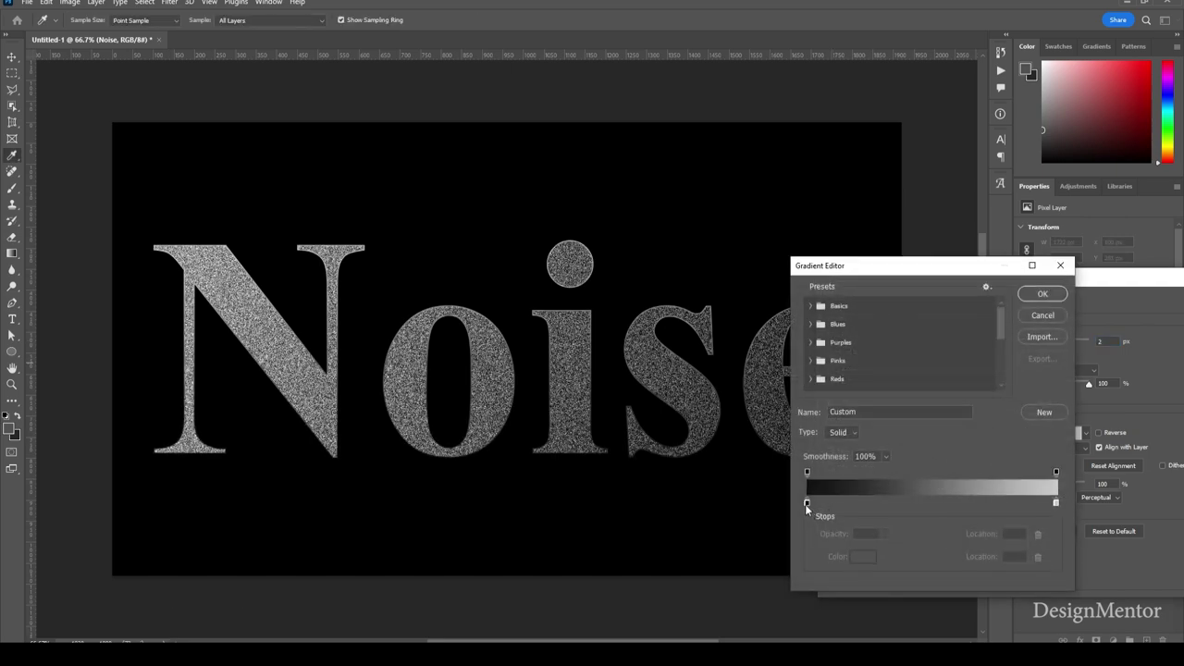
pyautogui.click(806, 504)
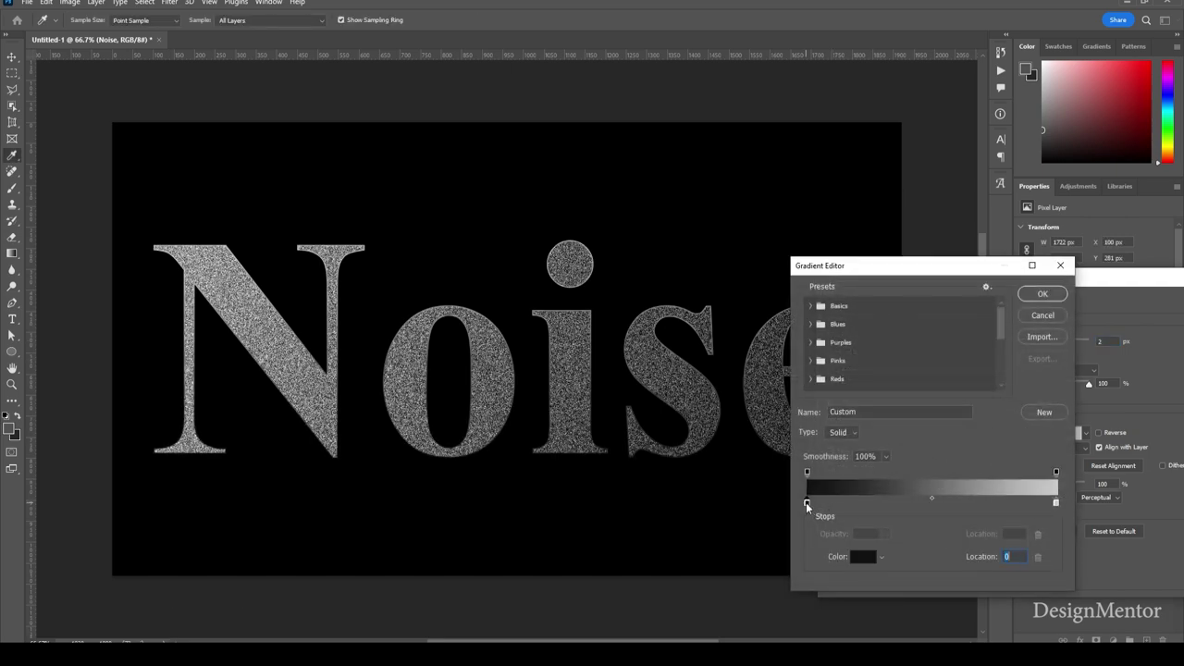
pyautogui.click(857, 557)
pyautogui.moveTo(715, 527); pyautogui.dragTo(681, 535)
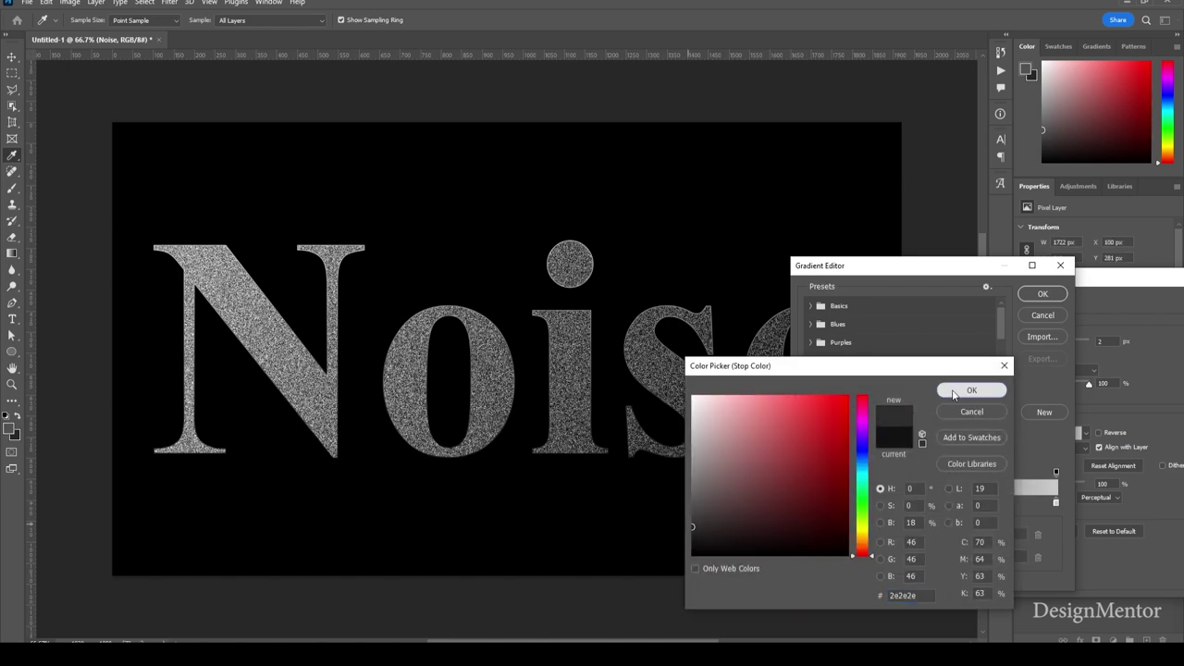
pyautogui.click(971, 390)
# Set the right stop to mid grey #989898 and apply the gradient stroke.
pyautogui.click(1056, 503)
pyautogui.click(862, 557)
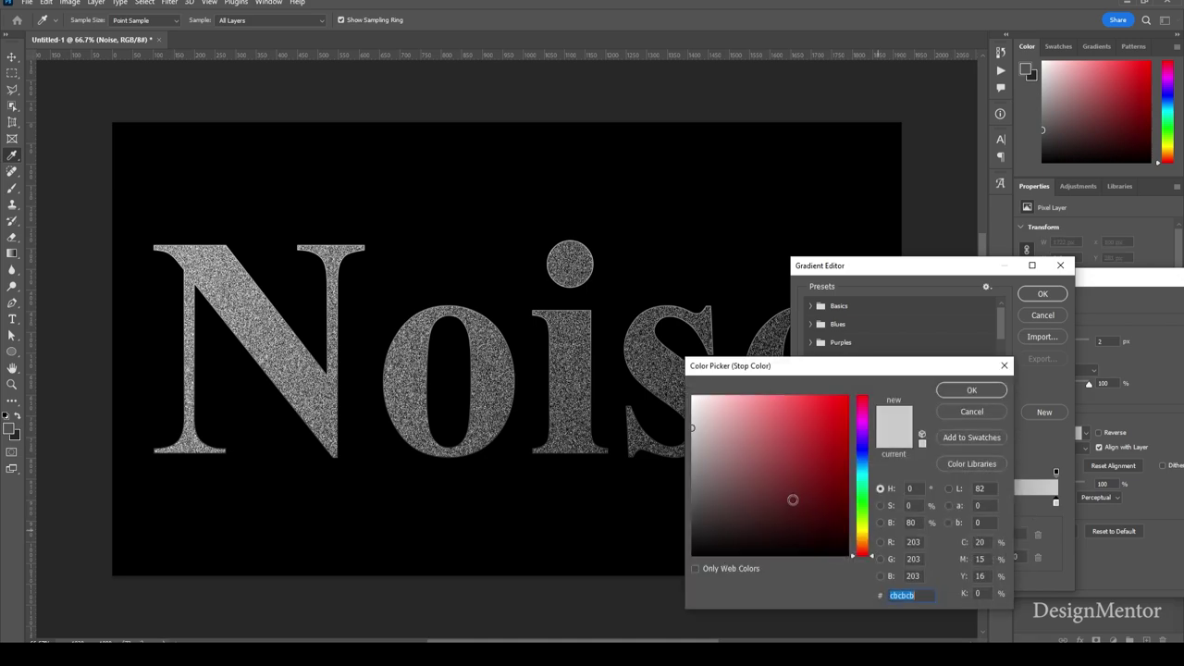
pyautogui.click(677, 462)
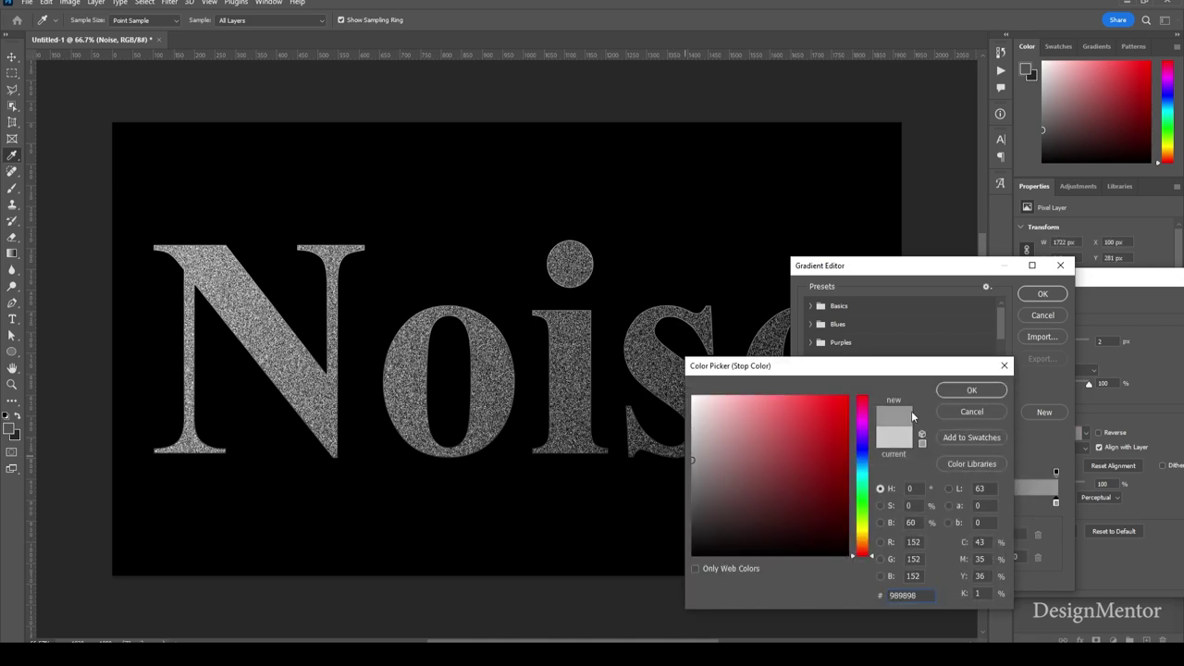
pyautogui.click(972, 391)
pyautogui.click(1042, 293)
pyautogui.moveTo(1078, 279); pyautogui.dragTo(958, 296)
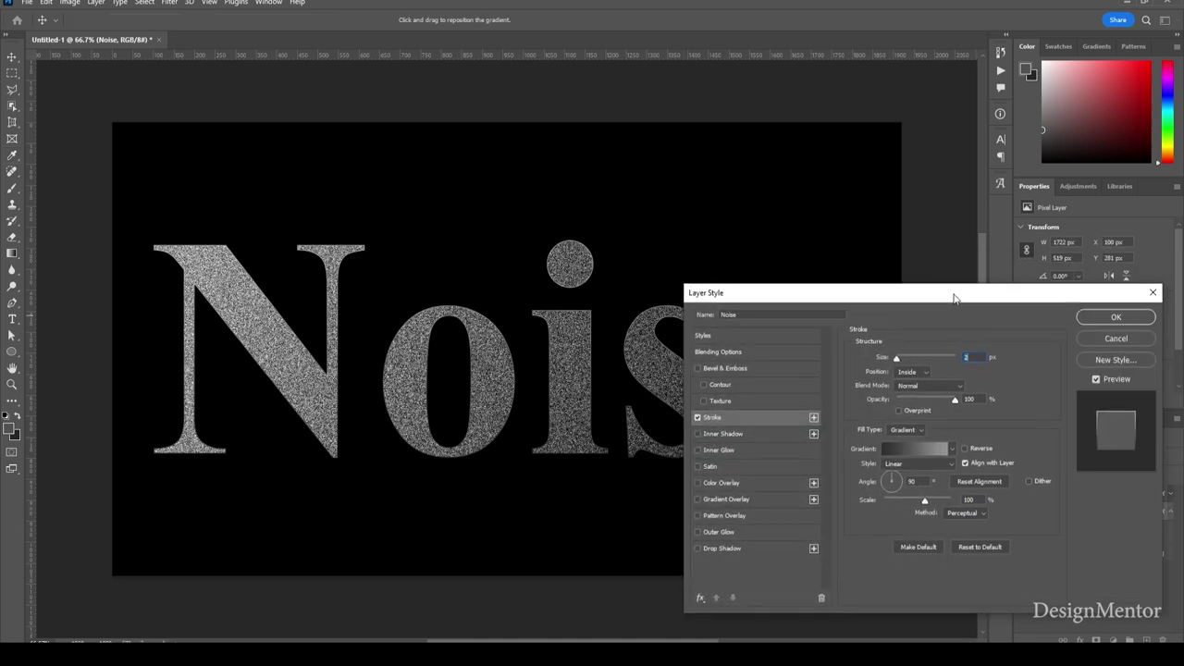
pyautogui.click(1103, 321)
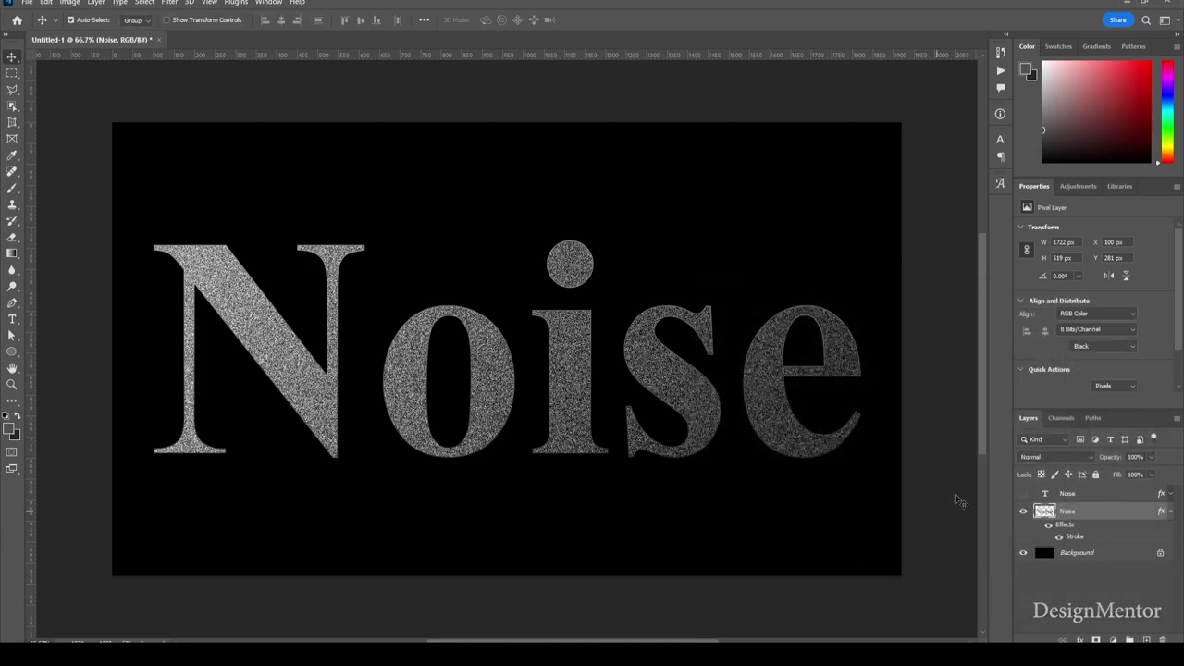
# Collapse the Noise layer's effects list, leaving the gradient-stroked grainy lettering visible.
pyautogui.click(1170, 512)
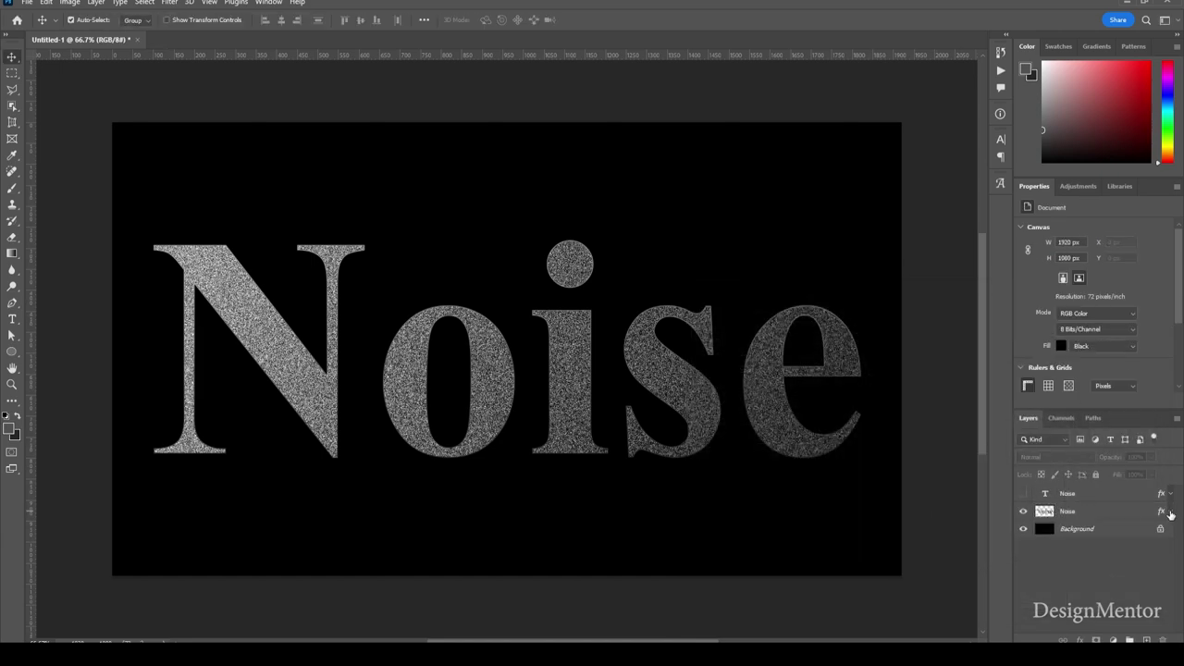